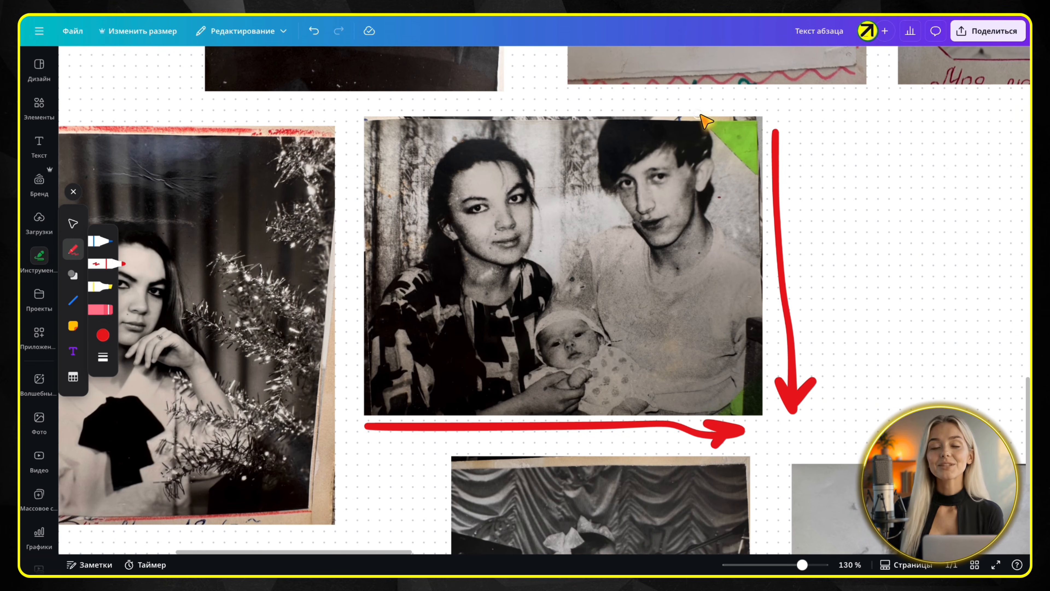
Mark the family portrait's damaged areas with red pen strokes: both green corners on the right, the top edge and the left edge
mouse_move(758, 182)
left_mouse_down()
mouse_move(772, 137)
mouse_move(730, 106)
mouse_move(700, 110)
mouse_move(705, 125)
left_mouse_up()
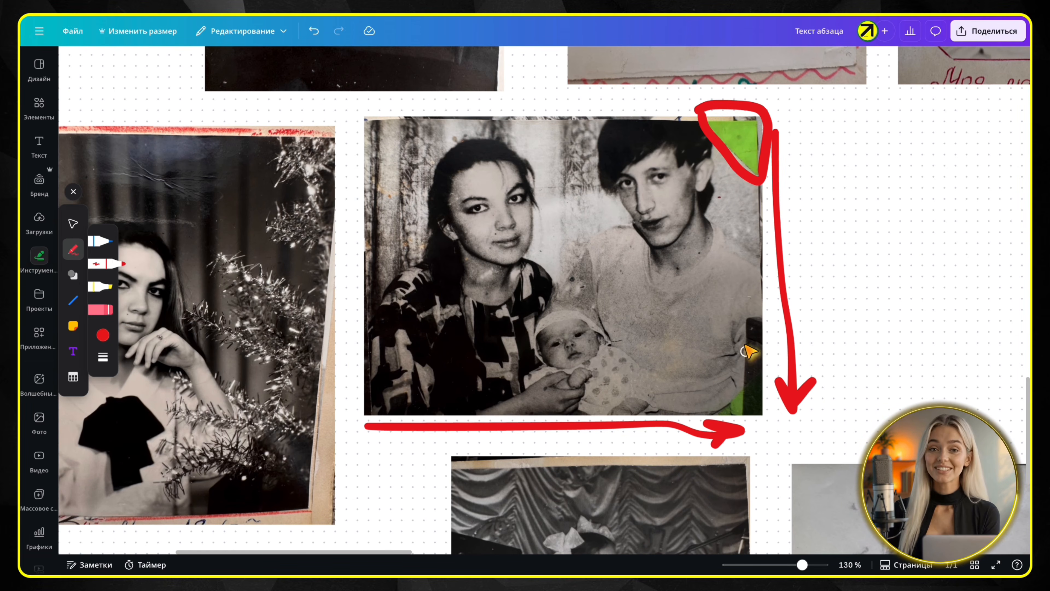
mouse_move(695, 414)
left_mouse_down()
mouse_move(750, 318)
mouse_move(768, 298)
mouse_move(765, 426)
mouse_move(687, 415)
left_mouse_up()
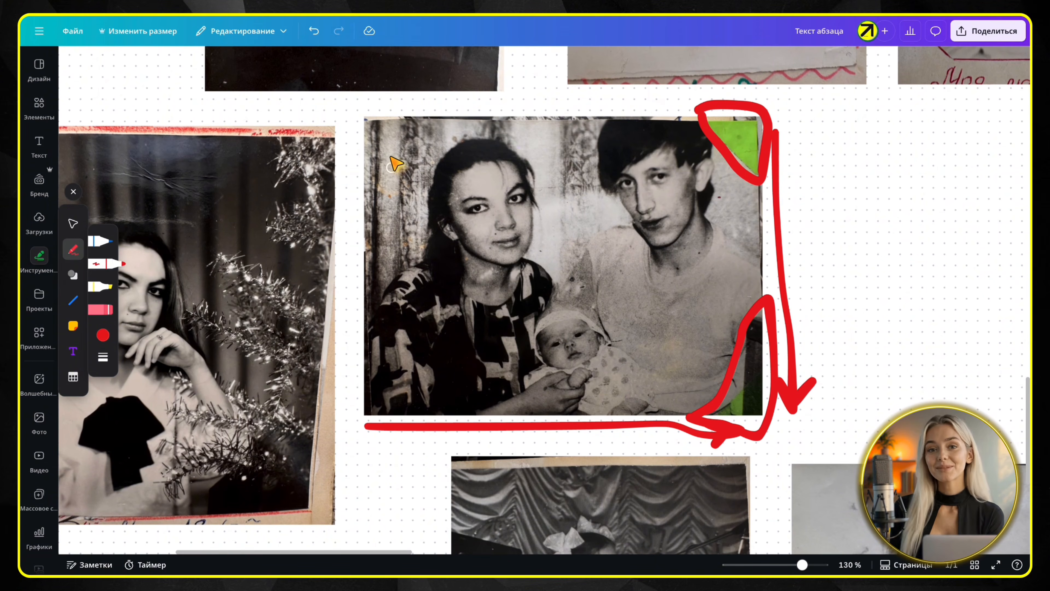
left_click_drag(352, 127, 503, 123)
mouse_move(589, 130)
left_mouse_down()
mouse_move(658, 128)
mouse_move(698, 113)
mouse_move(642, 102)
mouse_move(384, 109)
mouse_move(355, 133)
left_mouse_up()
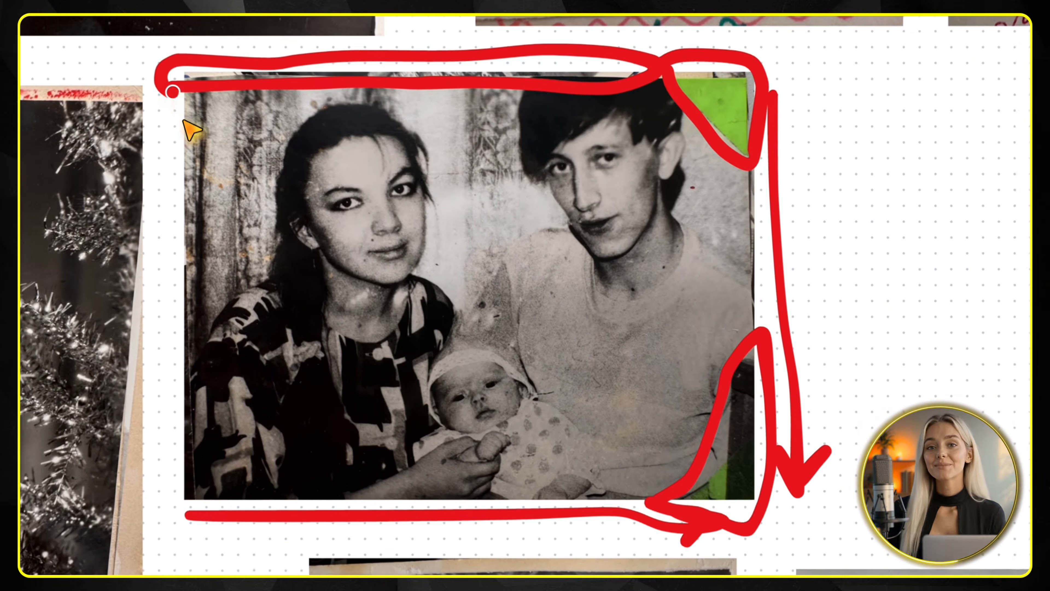
mouse_move(167, 221)
left_mouse_down()
mouse_move(199, 329)
mouse_move(196, 520)
mouse_move(188, 517)
left_mouse_up()
mouse_move(169, 225)
left_mouse_down()
mouse_move(164, 413)
mouse_move(185, 524)
left_mouse_up()
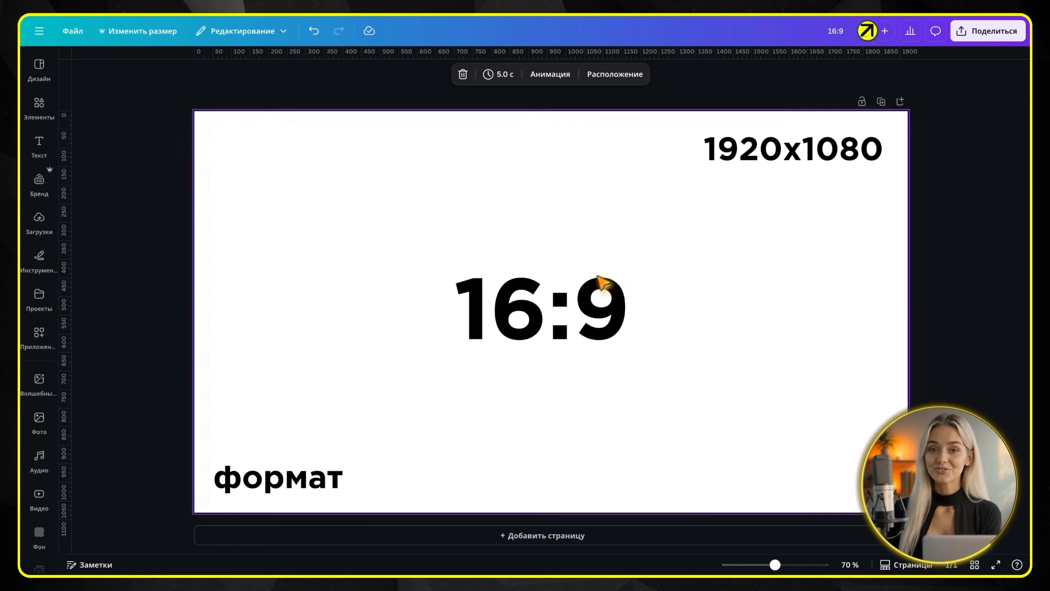
Delete all the text from the 1920x1080 page and place the uploaded family portrait on it
left_click_drag(994, 129, 237, 485)
key("BackSpace")
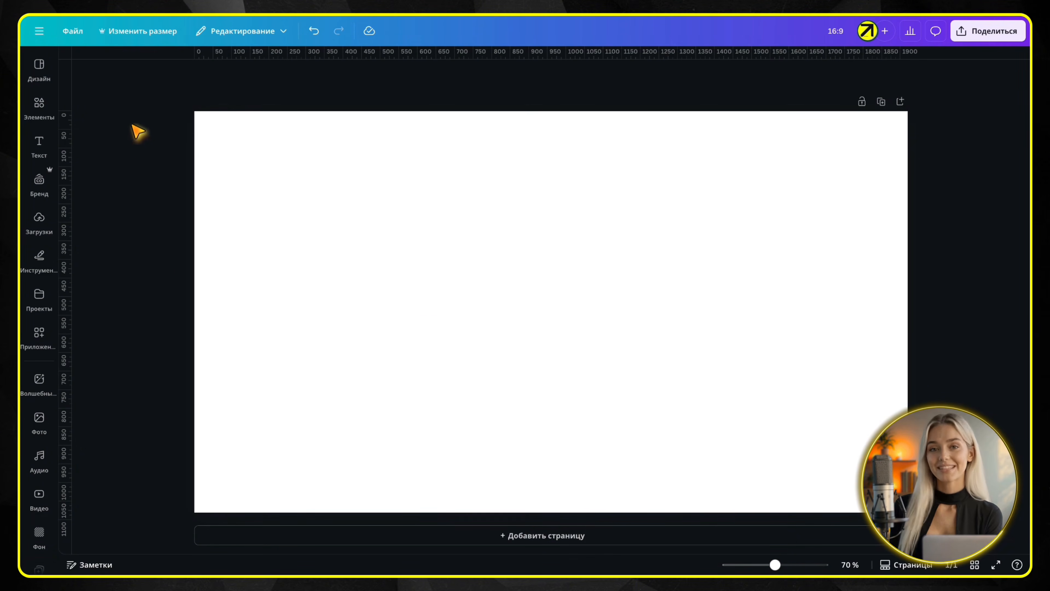
left_click(139, 34)
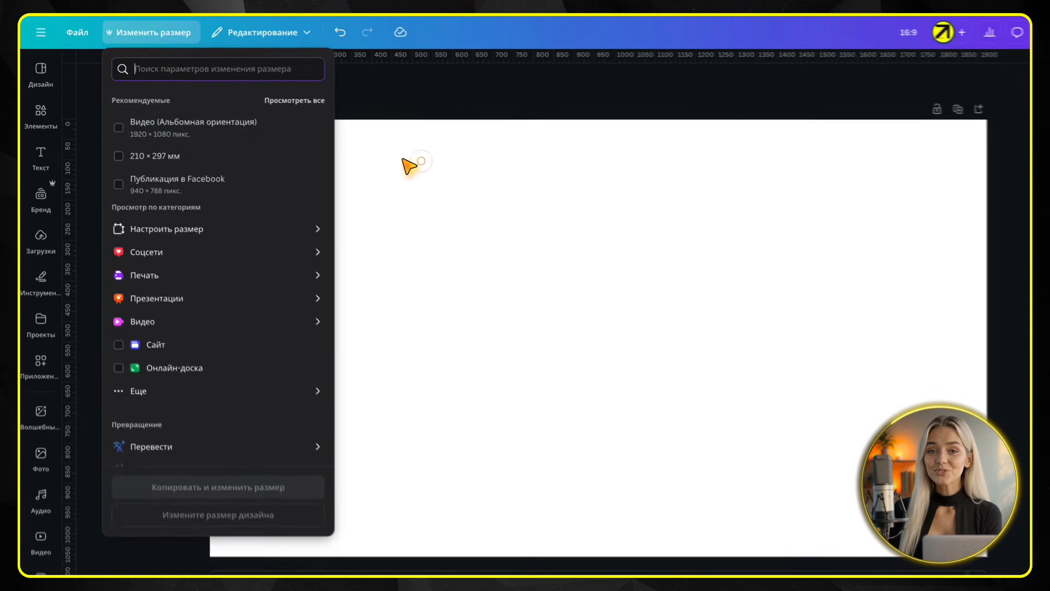
left_click(383, 155)
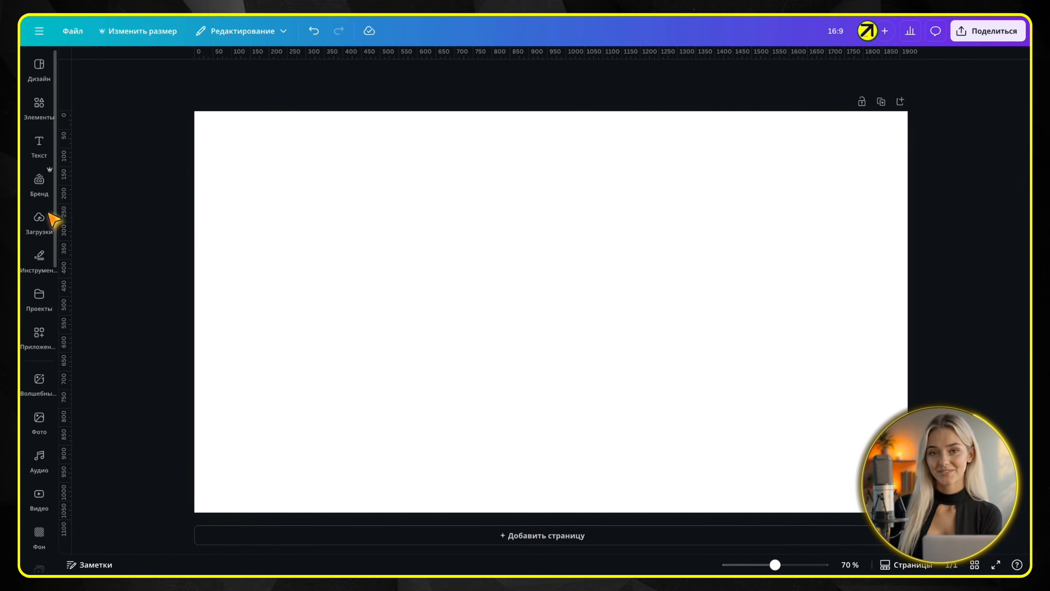
left_click(39, 220)
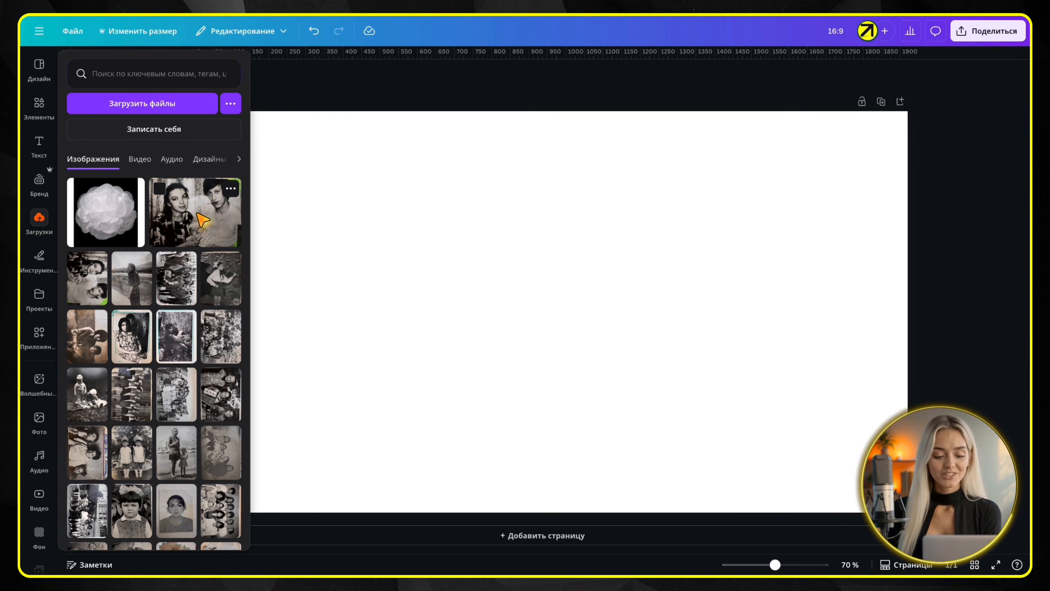
left_click(195, 222)
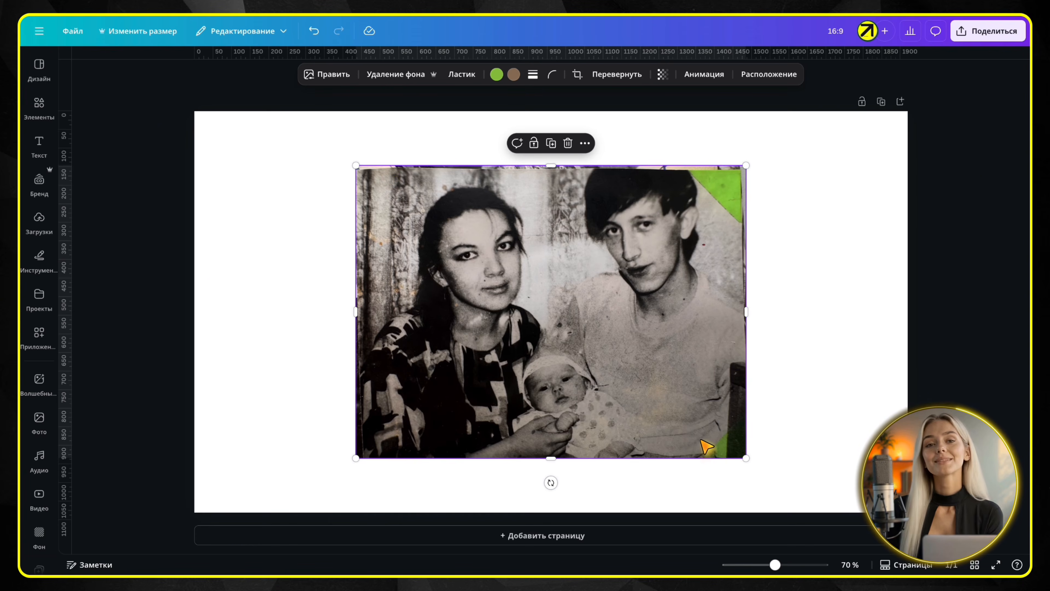
Erase the green corners and the damaged top, right and left edges of the portrait using Magic Eraser with brush size 27
left_click(335, 77)
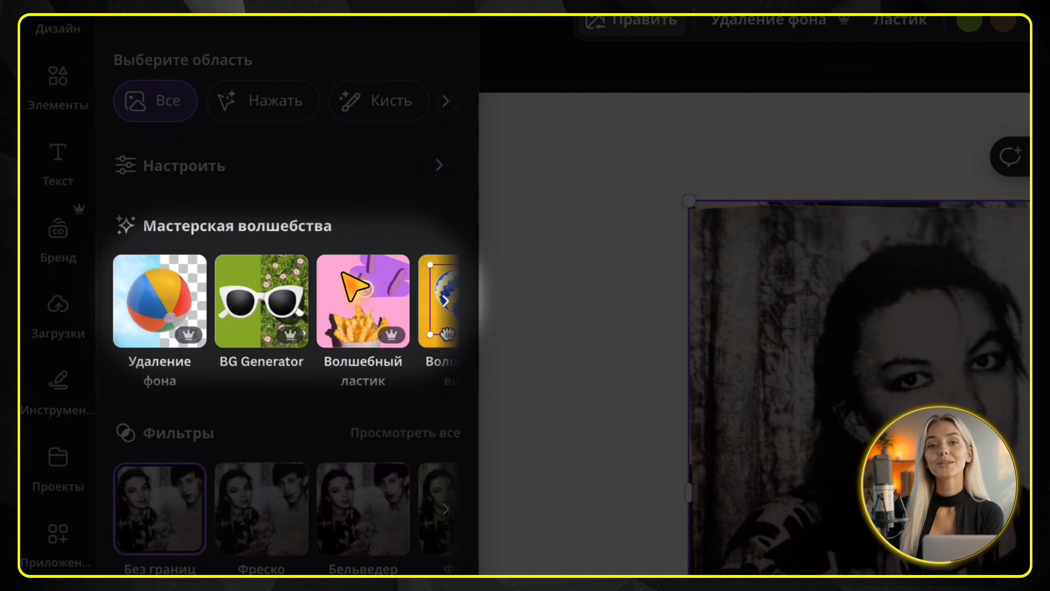
scroll(308, 304, "right", 2)
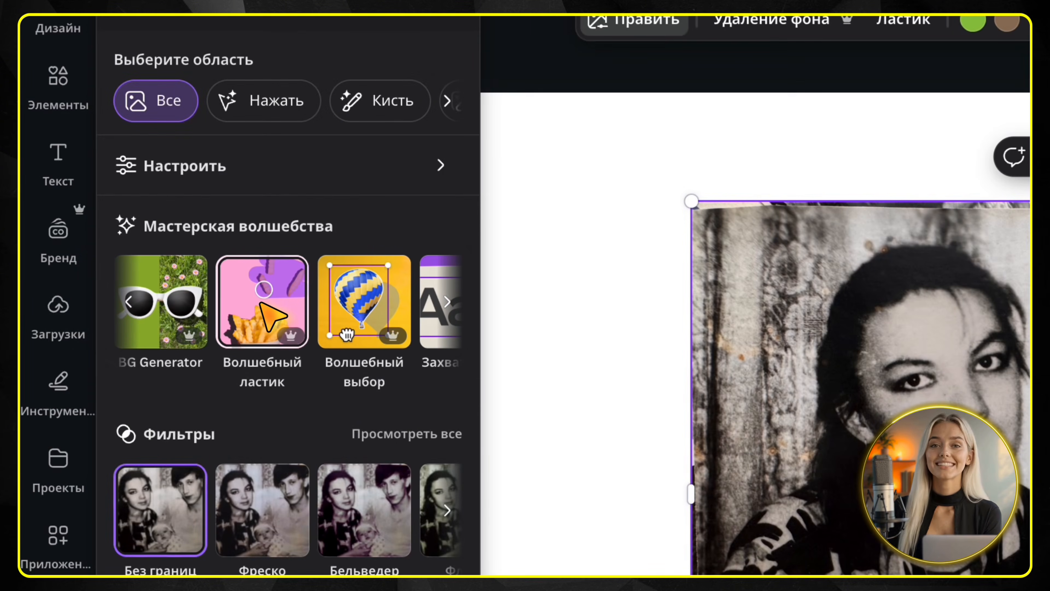
left_click(259, 307)
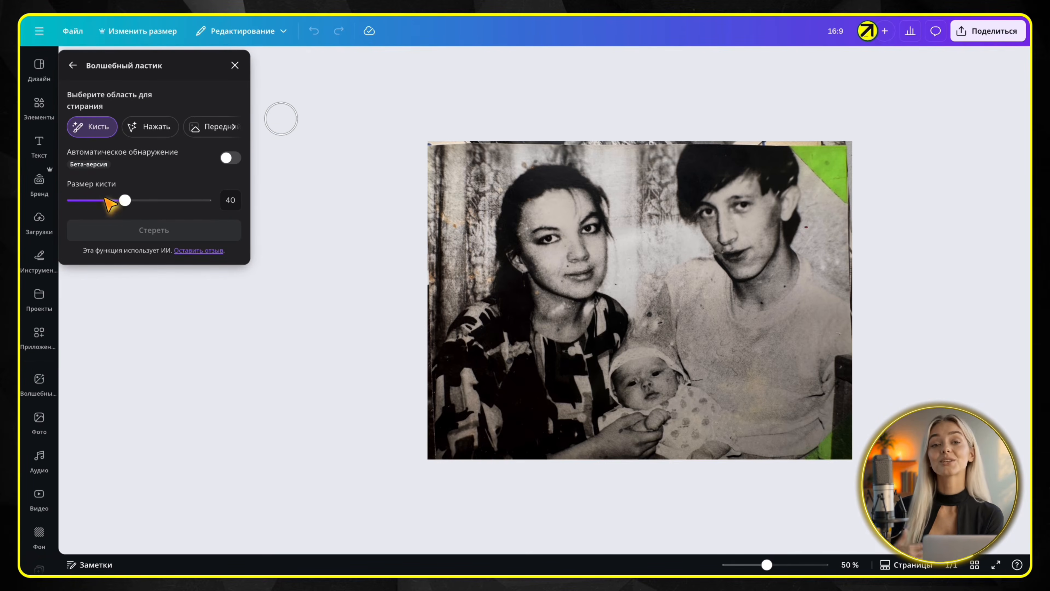
left_click(107, 201)
mouse_move(429, 149)
left_mouse_down()
mouse_move(779, 139)
mouse_move(798, 143)
mouse_move(853, 206)
mouse_move(823, 147)
mouse_move(851, 151)
mouse_move(862, 358)
mouse_move(844, 363)
mouse_move(837, 466)
mouse_move(812, 463)
mouse_move(846, 438)
mouse_move(823, 449)
left_mouse_up()
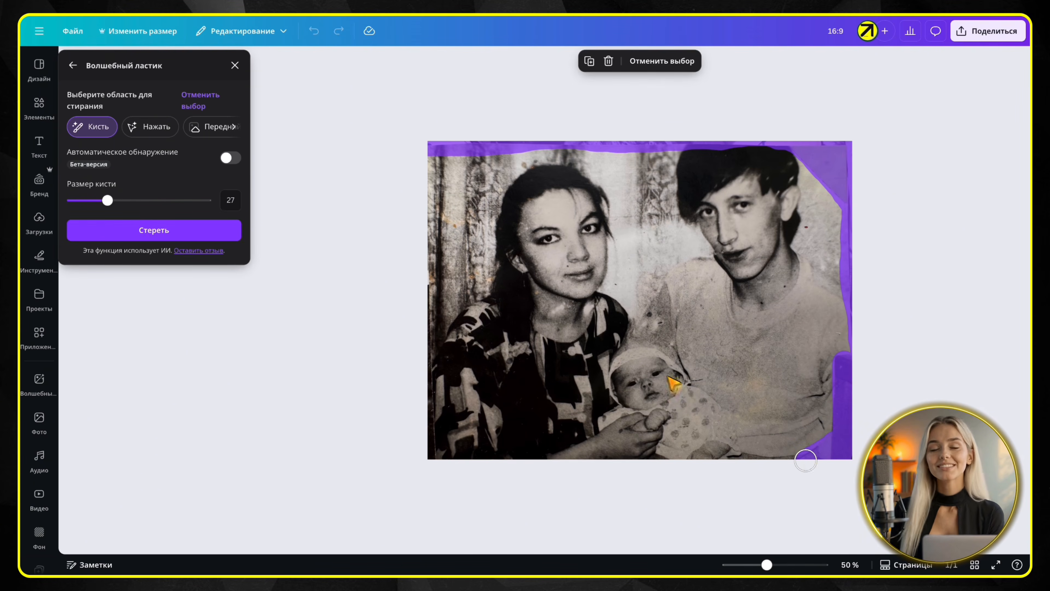
mouse_move(425, 287)
left_mouse_down()
mouse_move(428, 238)
mouse_move(434, 463)
mouse_move(432, 436)
left_mouse_up()
left_click(152, 232)
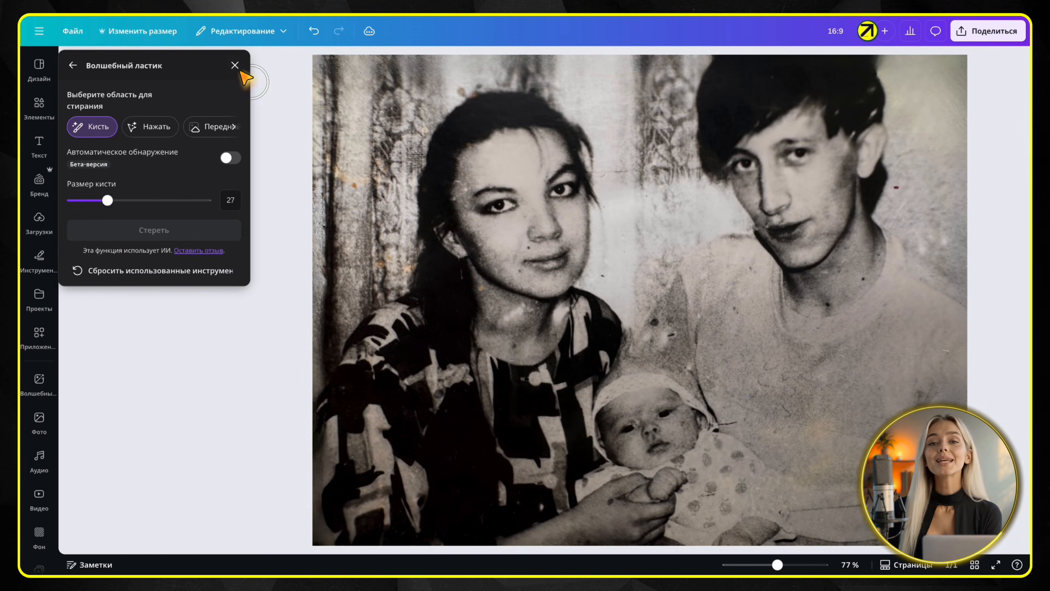
left_click(235, 65)
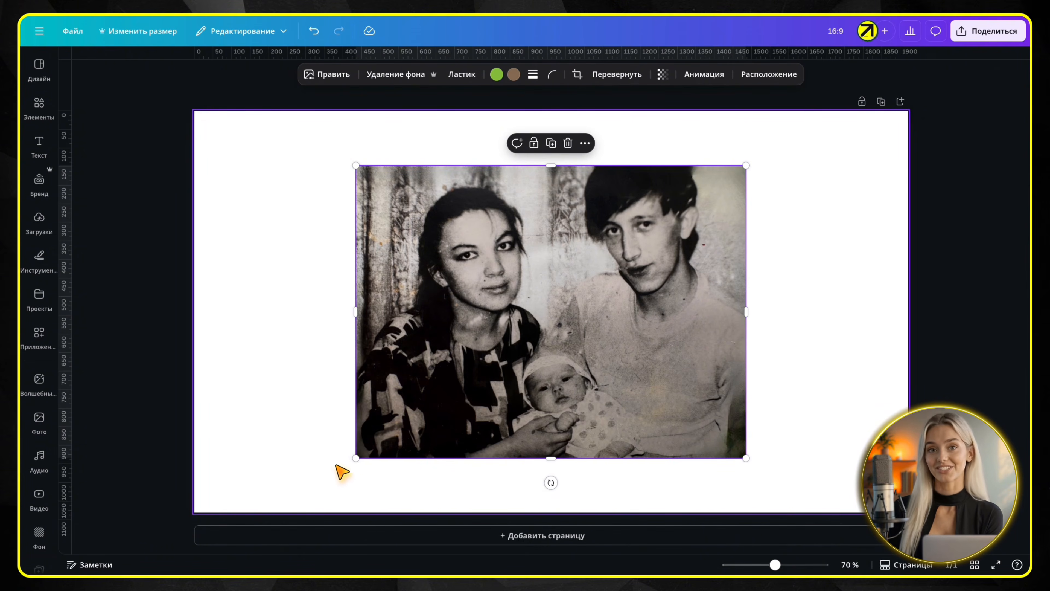
Enlarge the portrait to the full height of the page, leaving blank strips on both sides
left_click_drag(356, 459, 273, 522)
left_click_drag(768, 163, 835, 140)
left_click_drag(661, 287, 660, 287)
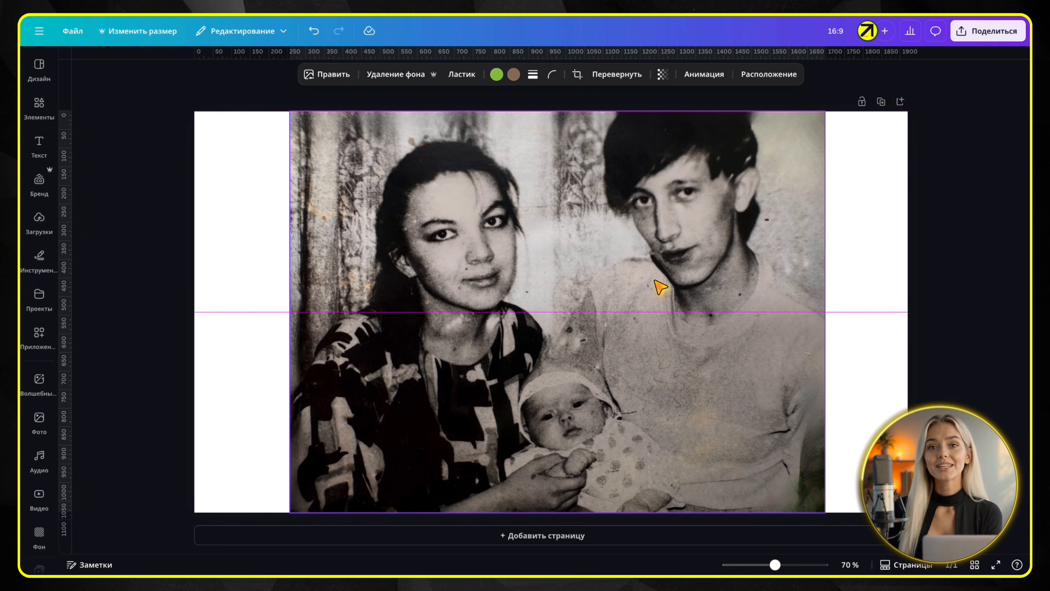
left_click_drag(660, 286, 660, 286)
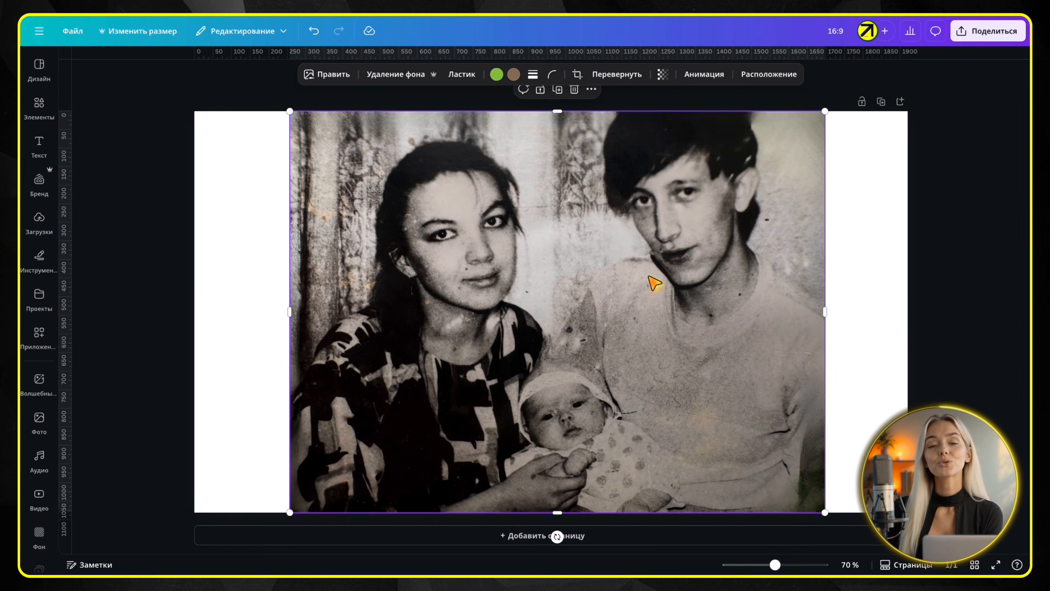
Generate an extension of the portrait to the whole page size with Magic Expand
left_click(333, 75)
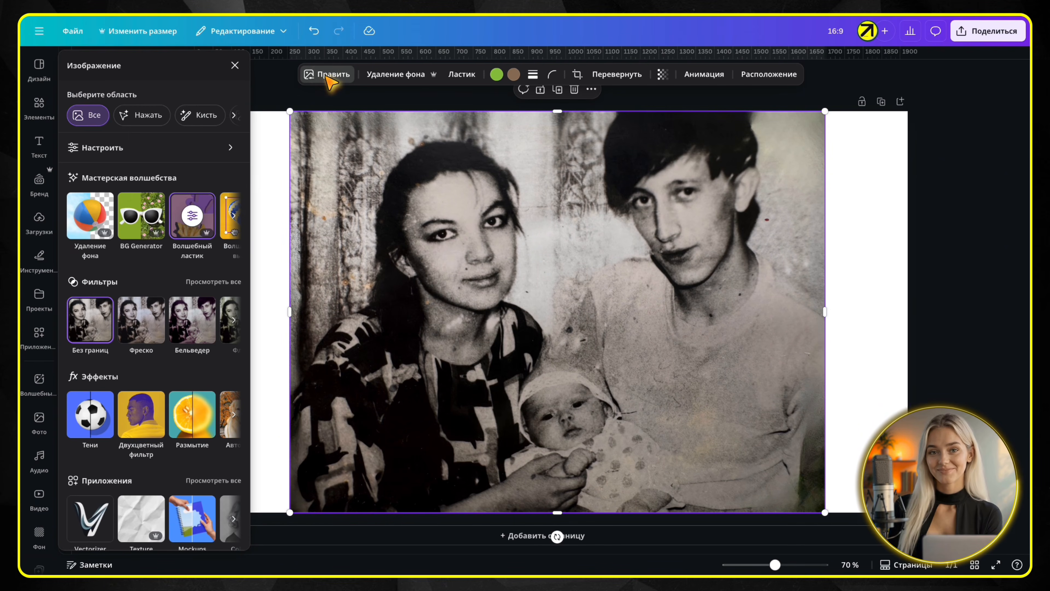
scroll(167, 216, "right", 5)
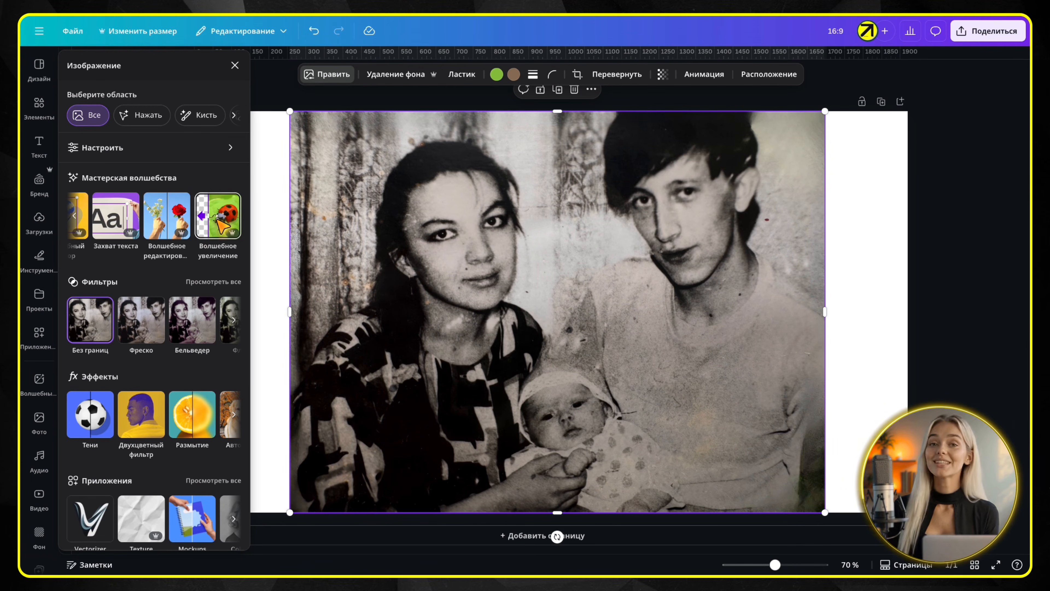
left_click(221, 226)
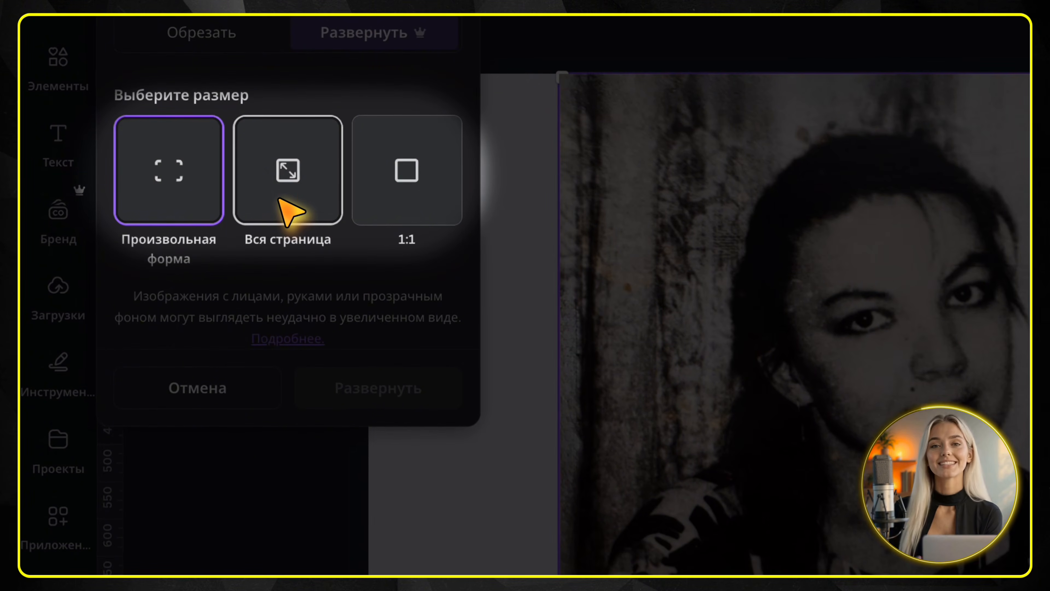
left_click(290, 209)
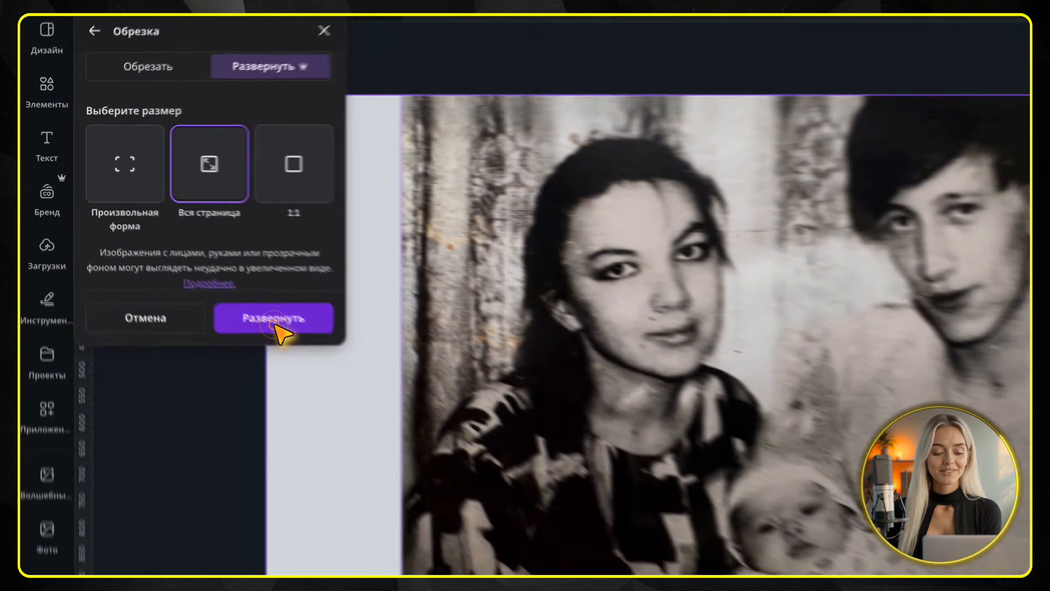
left_click(377, 387)
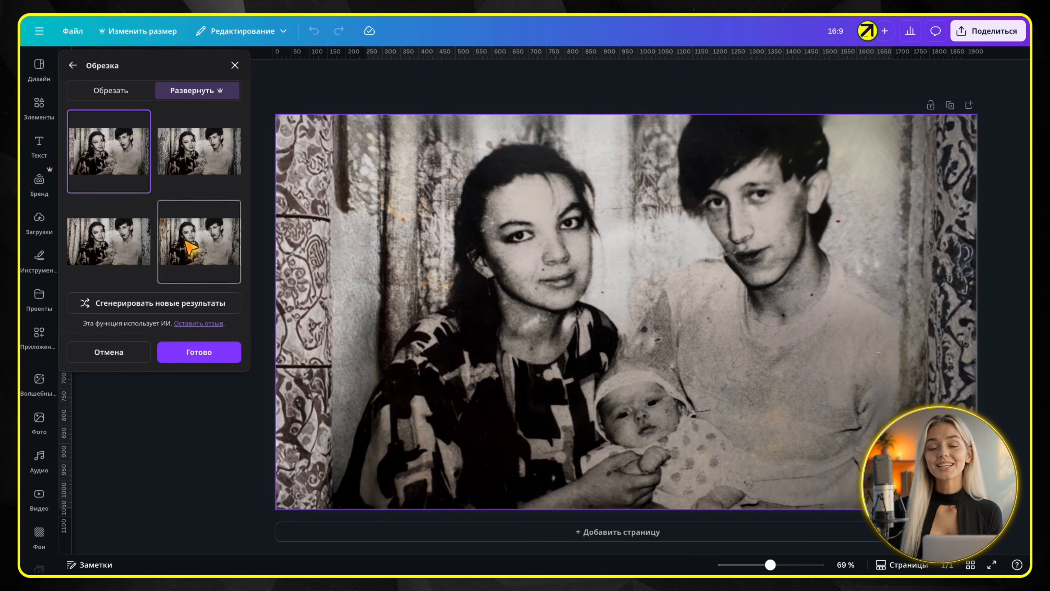
Compare the generated expansion variants and keep the second one, with weathered wood on both sides
left_click(186, 161)
left_click(187, 248)
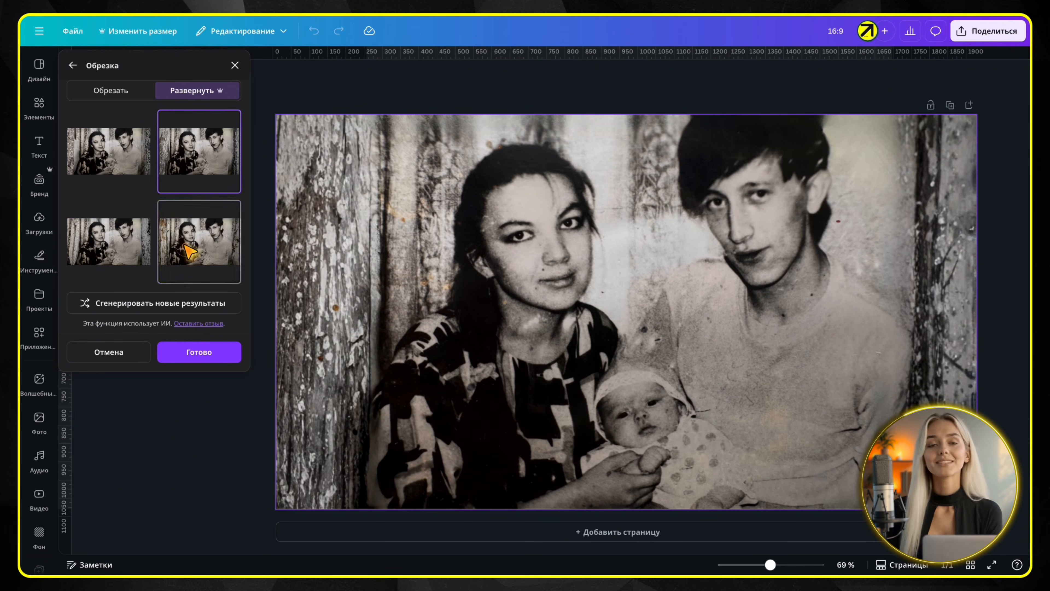
left_click(108, 246)
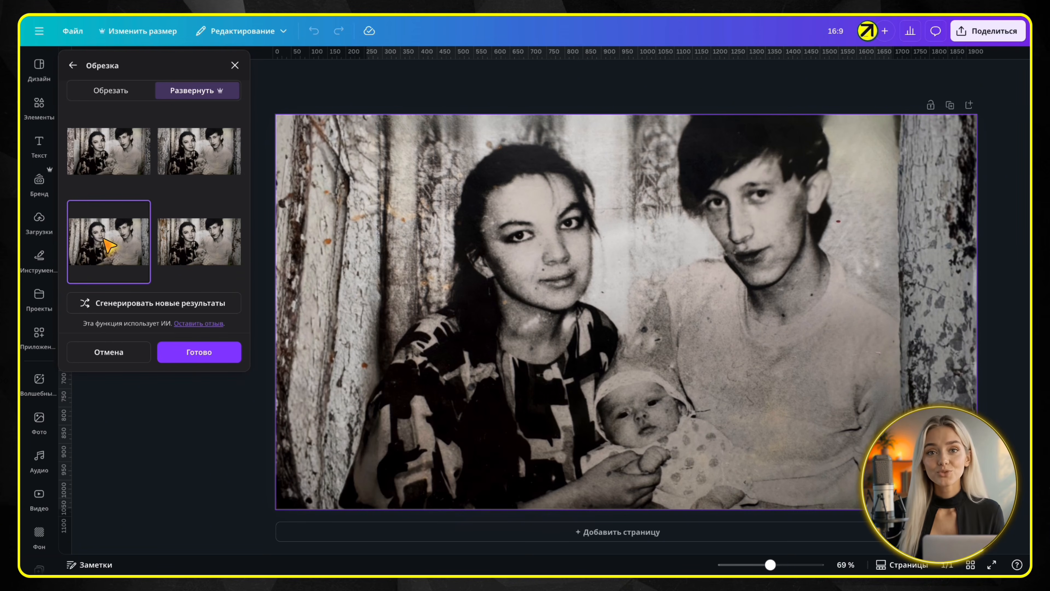
left_click(188, 156)
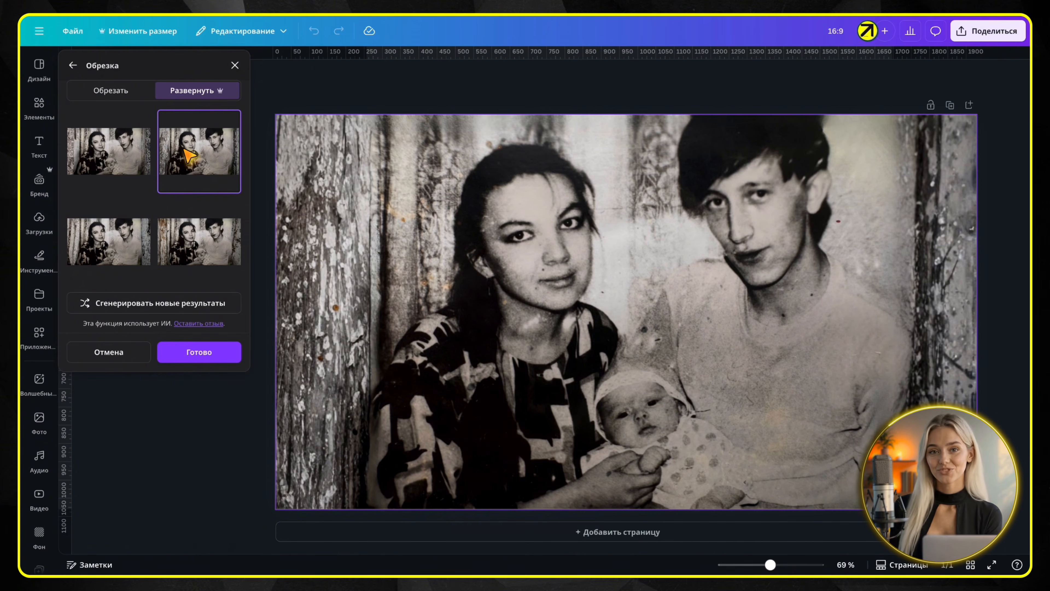
left_click(199, 352)
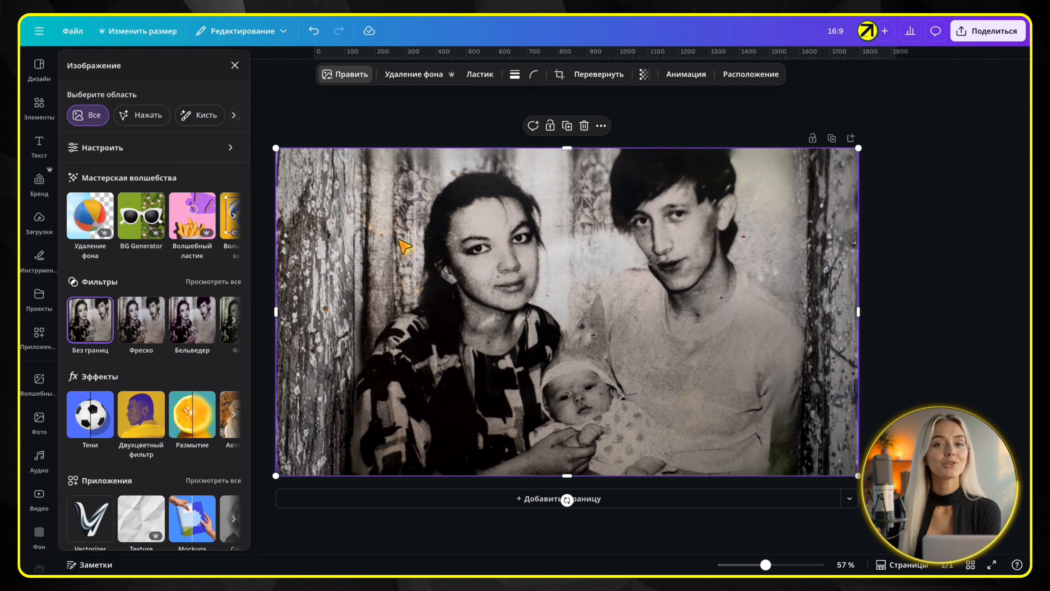
Clean up the blemishes on the weathered wood along the photo's left and right sides with Magic Eraser at brush size 40
left_click(351, 75)
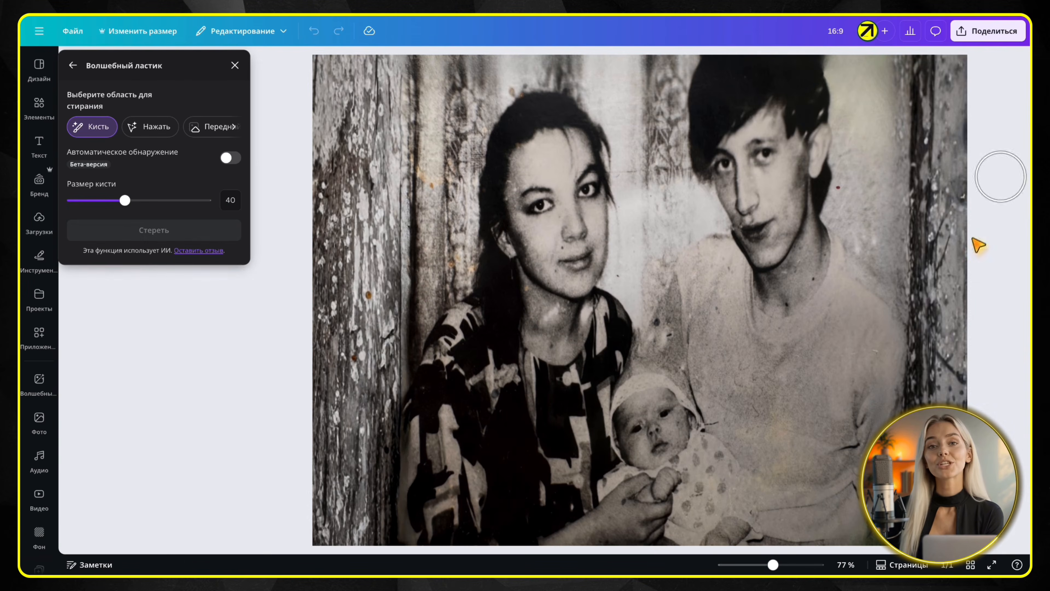
left_click_drag(943, 159, 947, 364)
mouse_move(322, 271)
left_mouse_down()
mouse_move(336, 146)
mouse_move(355, 377)
mouse_move(320, 515)
mouse_move(363, 542)
left_mouse_up()
left_click(194, 235)
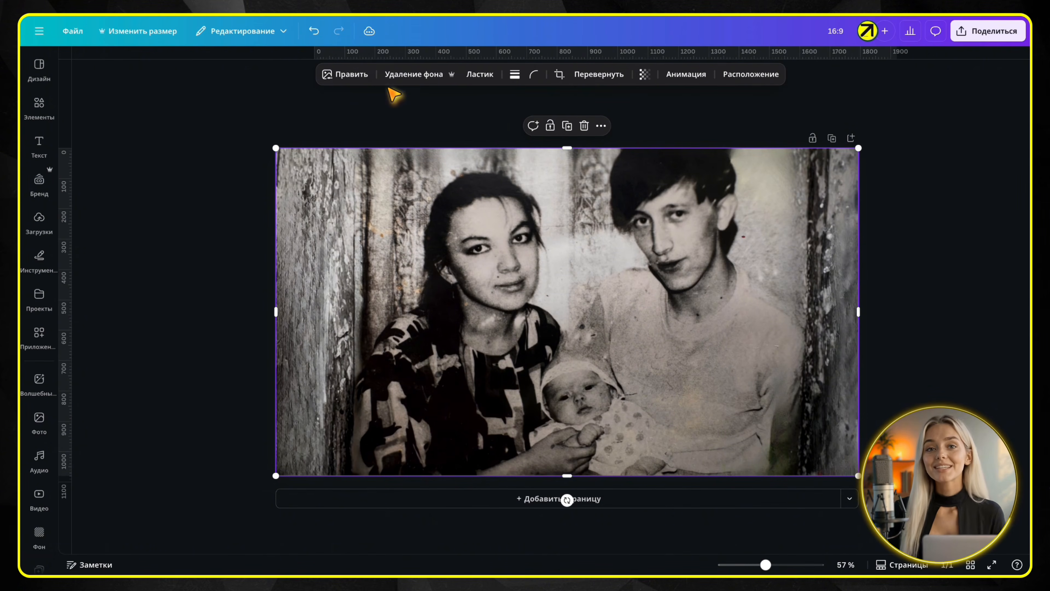
Set the photo's tint to 3 and its contrast to 11
left_click(349, 74)
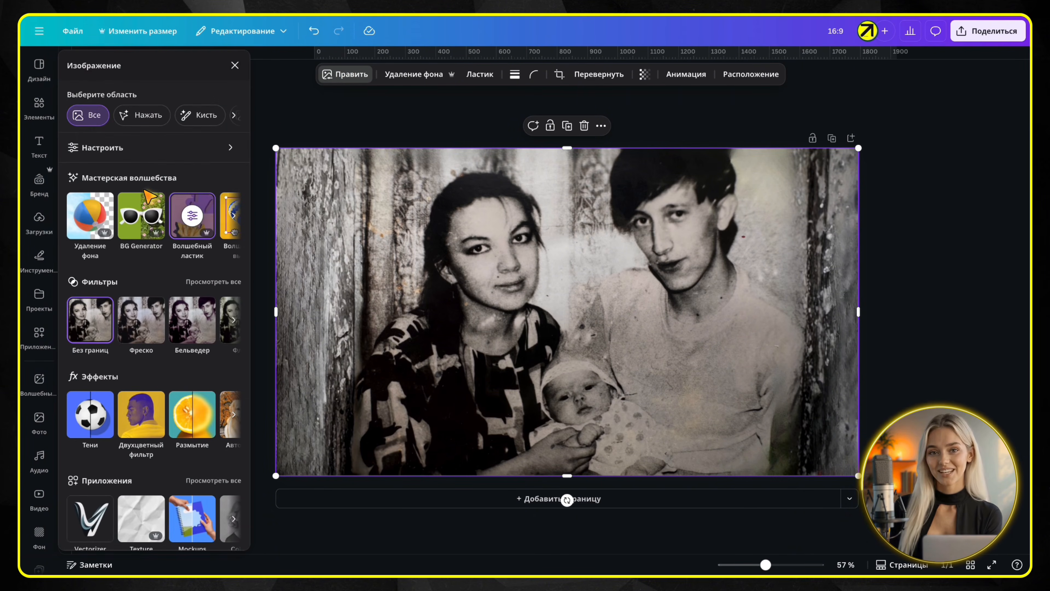
left_click(109, 147)
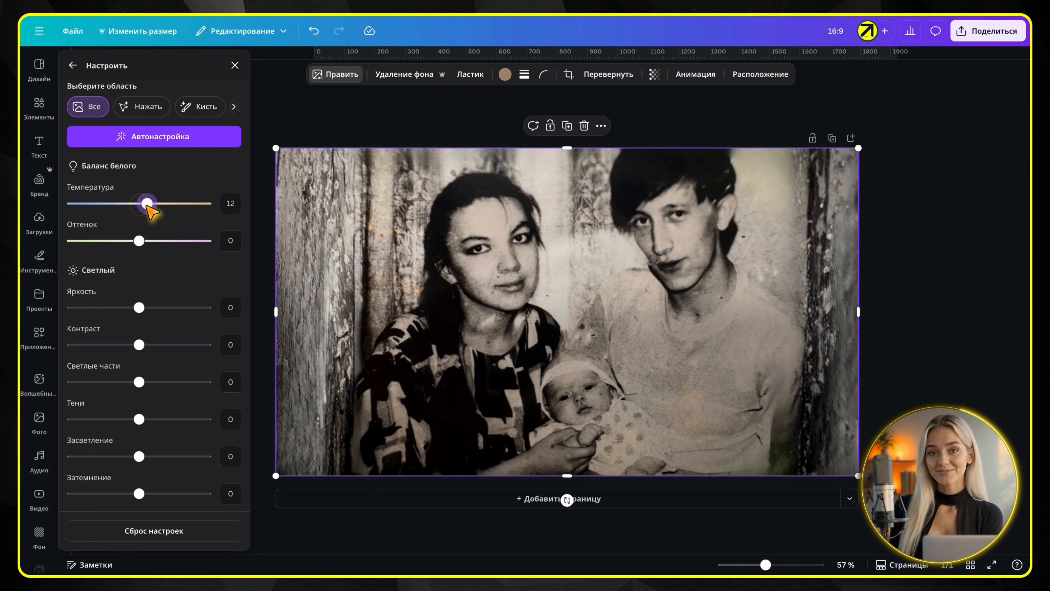
mouse_move(139, 239)
left_mouse_down()
mouse_move(152, 240)
mouse_move(141, 239)
left_mouse_up()
scroll(141, 239, "down", 5)
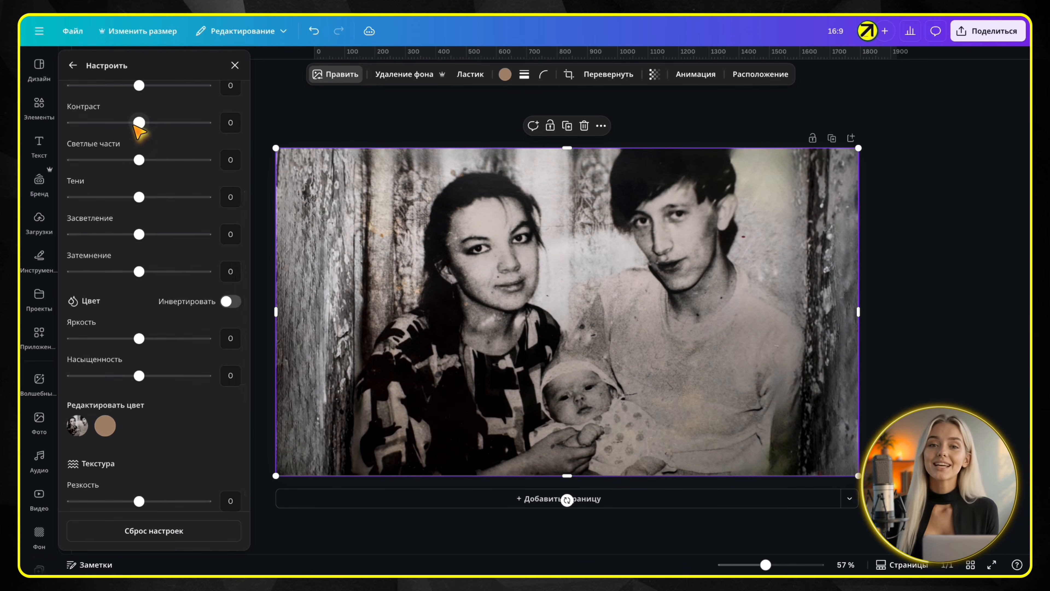
left_click_drag(139, 129, 148, 129)
Set the photo's sharpness to 15 and clarity to 18, and try out a vignette
scroll(134, 231, "down", 2)
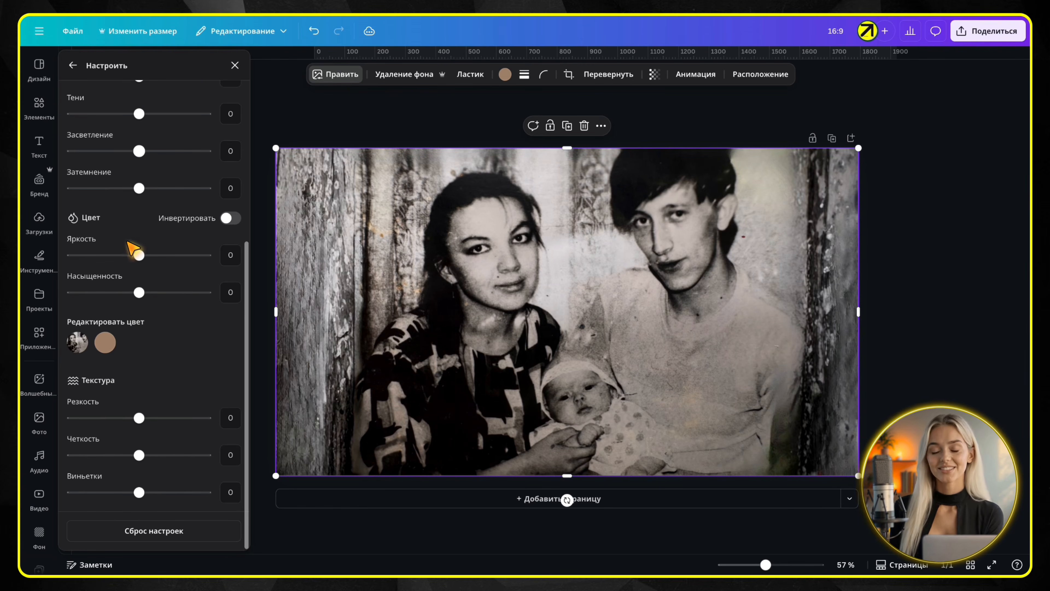
left_click_drag(139, 417, 150, 418)
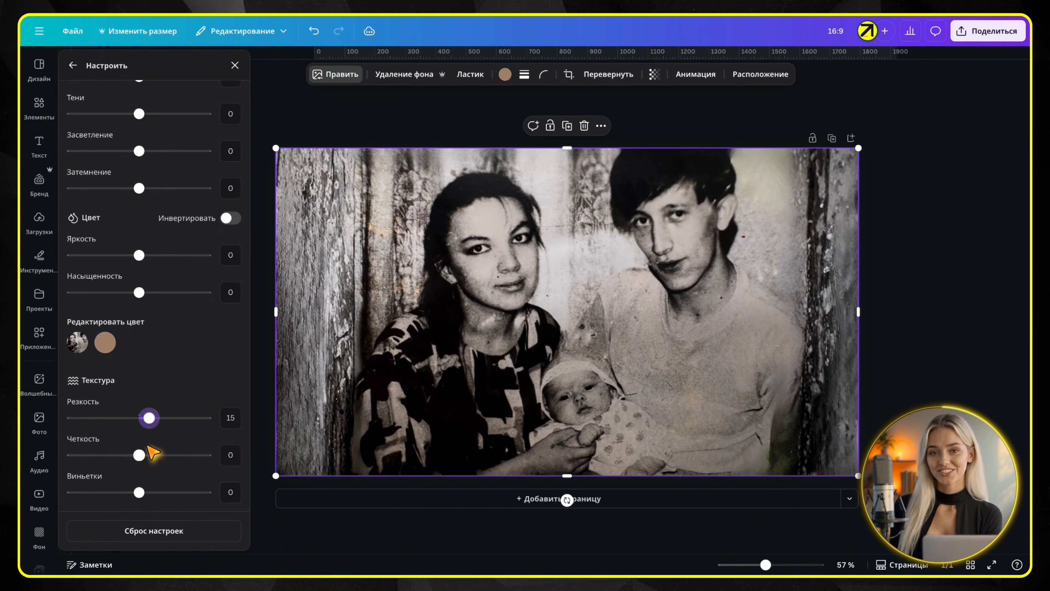
left_click_drag(140, 492, 159, 492)
left_click_drag(139, 454, 151, 455)
Set the photo's color vibrance to 14, highlights to 50 and light brightness to 20, and finish adjusting
scroll(146, 273, "up", 2)
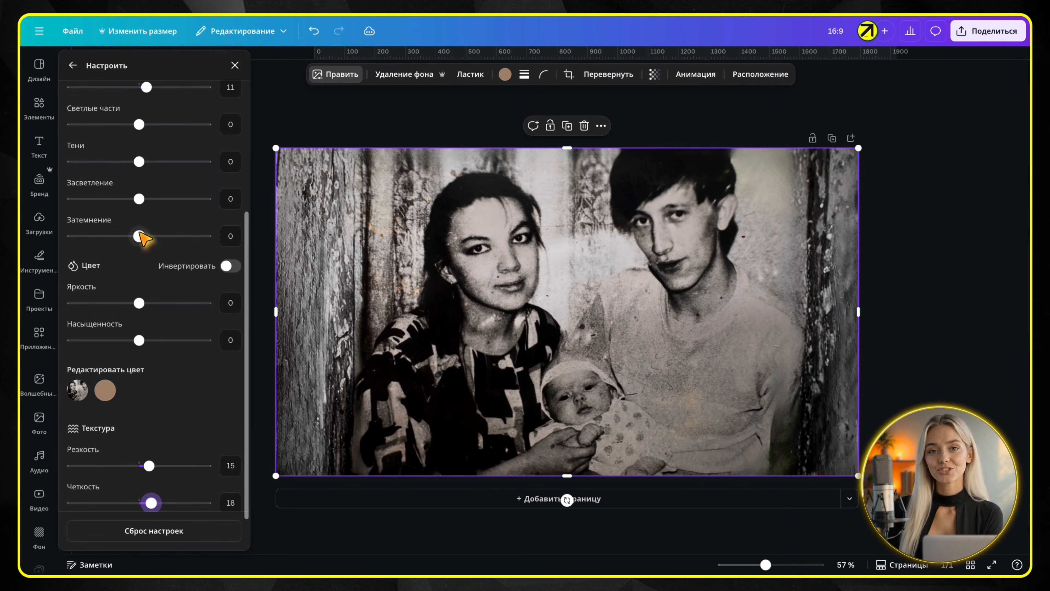
left_click_drag(140, 302, 149, 303)
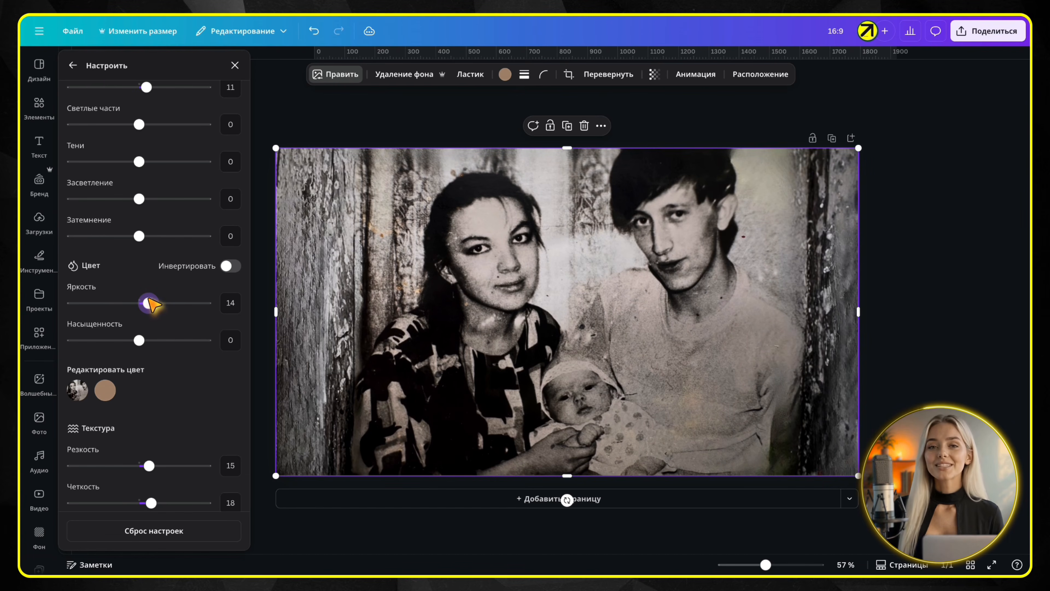
scroll(144, 281, "up", 5)
left_click_drag(138, 262, 174, 267)
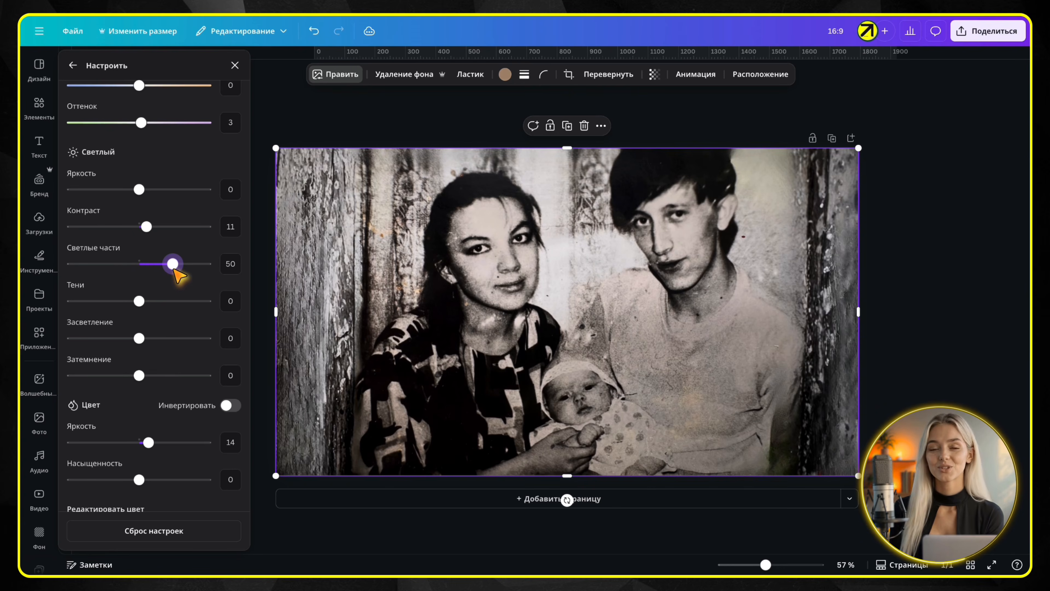
scroll(152, 302, "up", 4)
left_click_drag(140, 308, 155, 314)
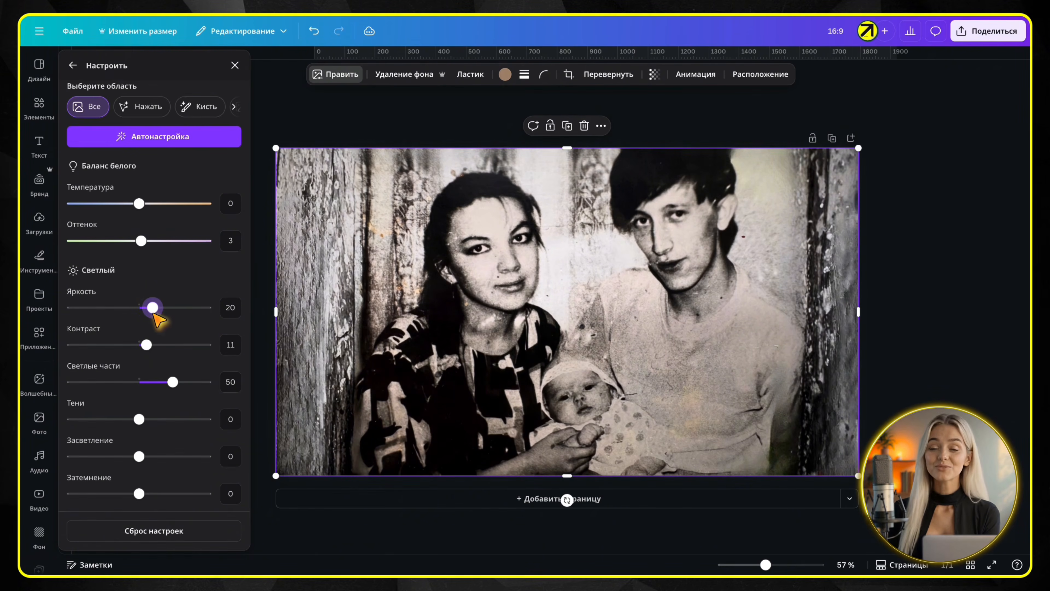
left_click(235, 65)
Download the finished design as a PNG at size 1 (1920 × 1080 px)
scroll(839, 272, "down", 3)
scroll(839, 278, "up", 2)
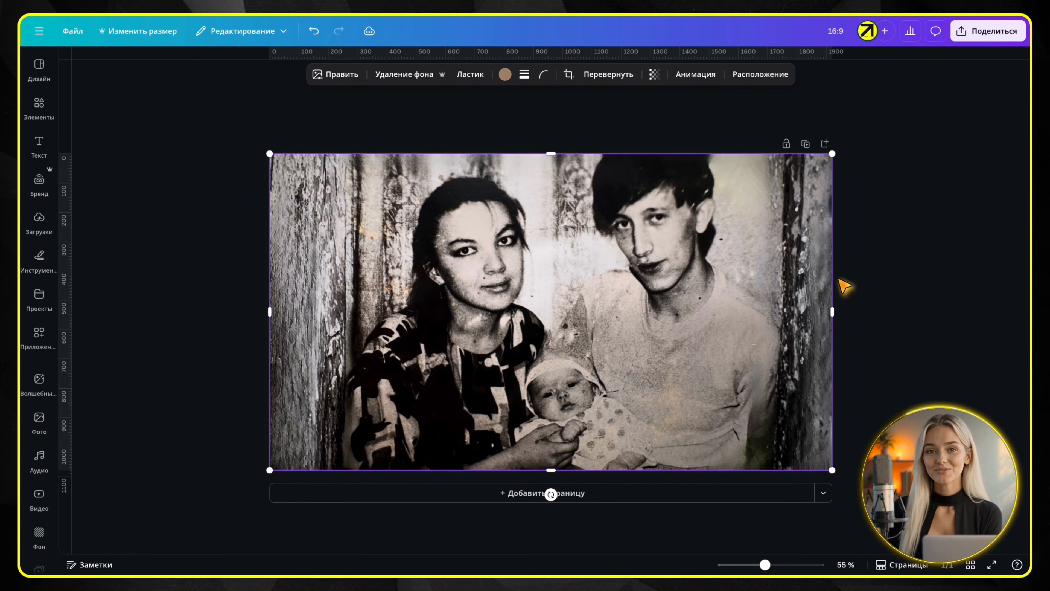
left_click(937, 212)
left_click(966, 35)
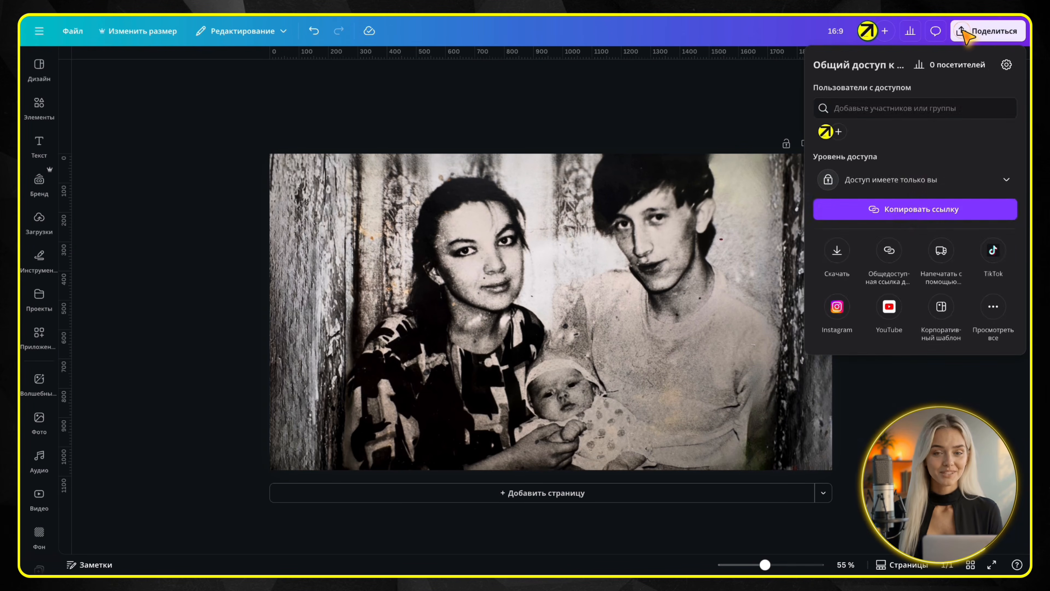
left_click(838, 245)
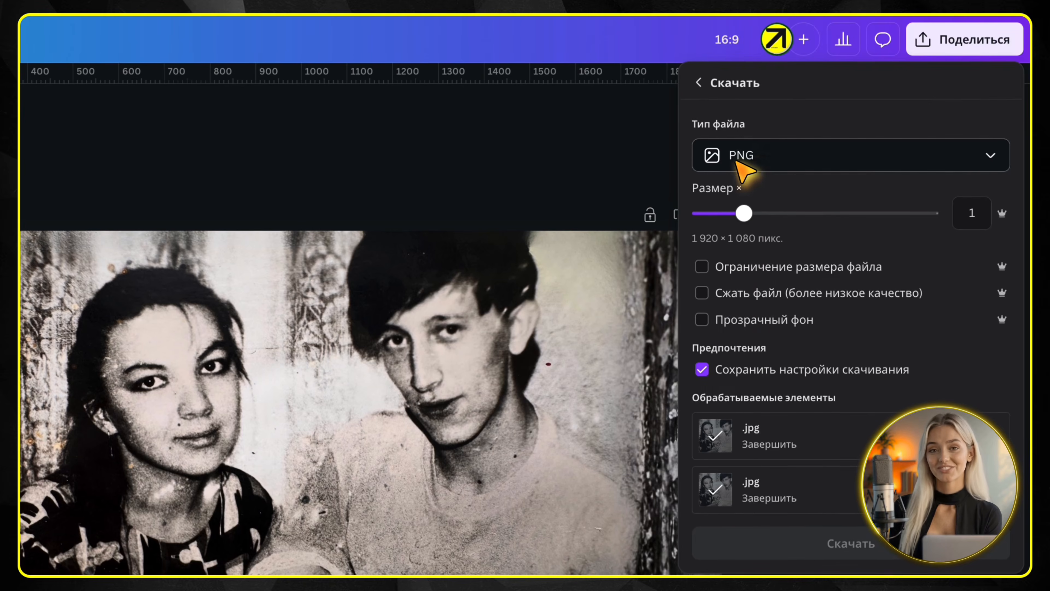
left_click(861, 399)
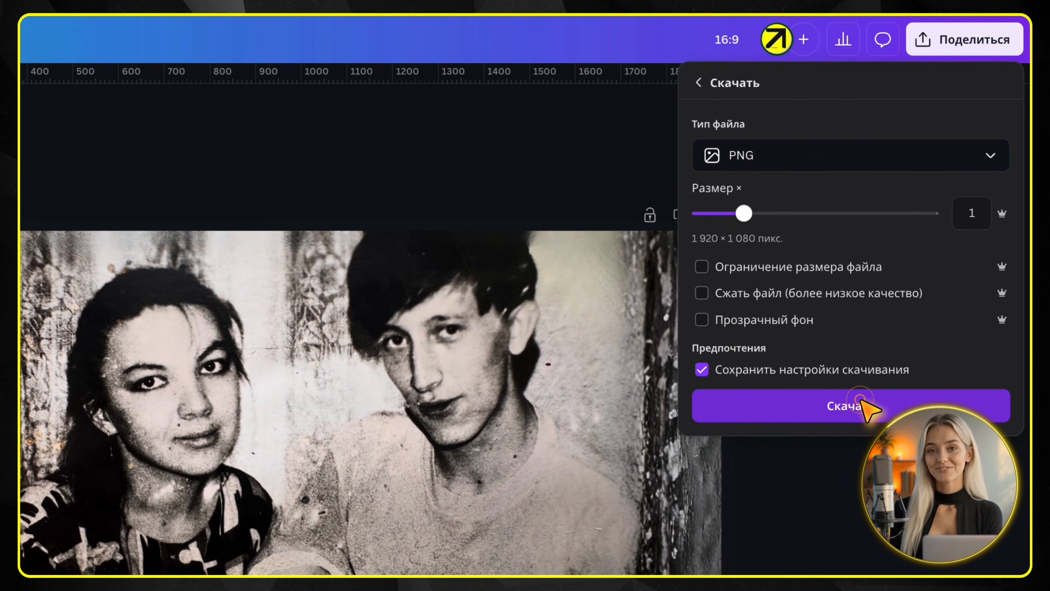
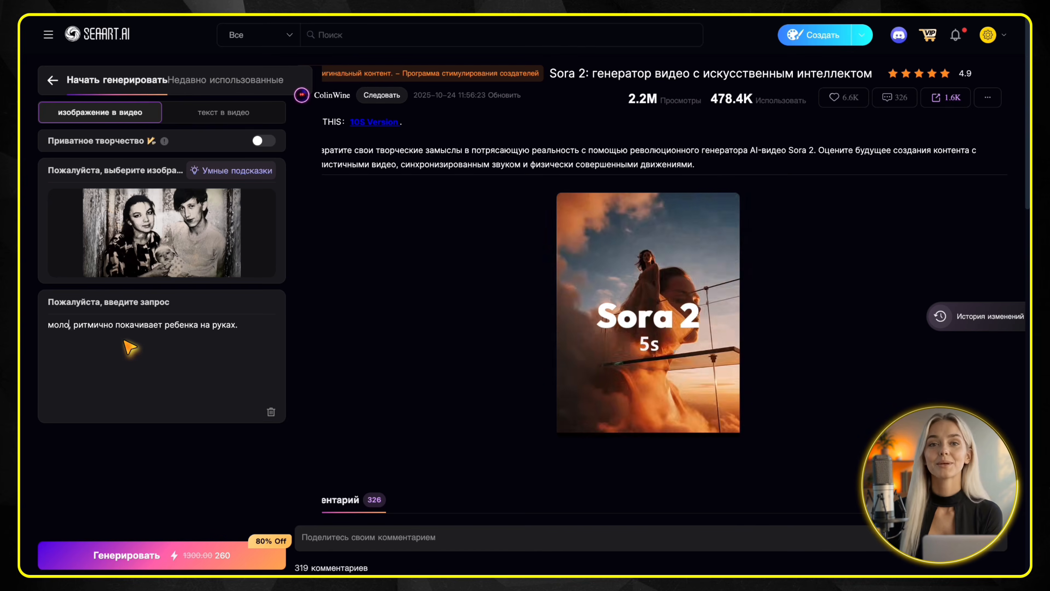
Replace the prompt with «молодая мама и папа держат в руках малыша, смотрят на друг друга и улыбаются!» and generate the video from the photo
left_click_drag(213, 337, 45, 334)
key("BackSpace")
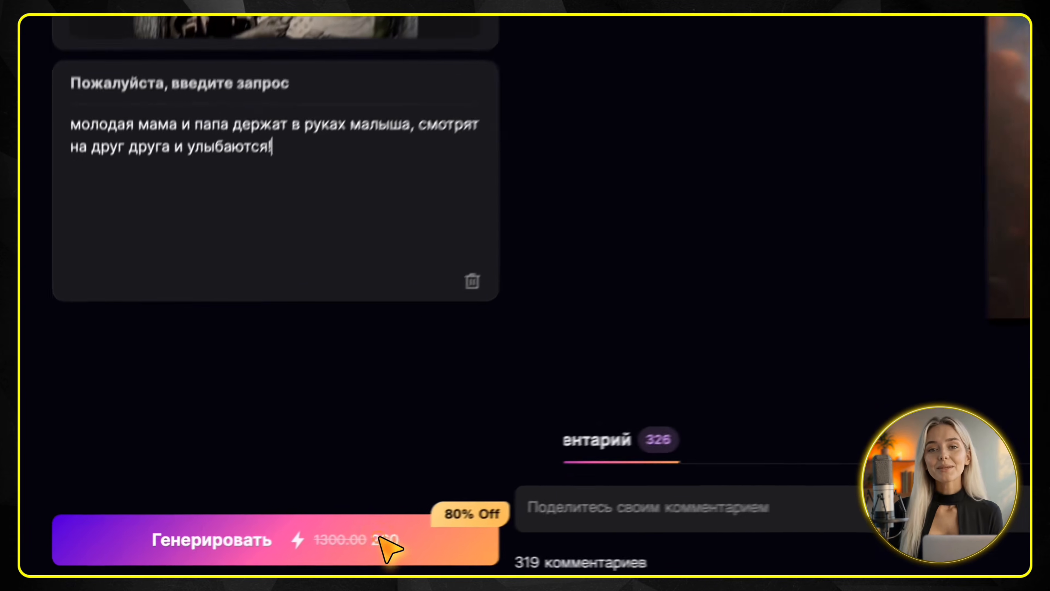
left_click(225, 557)
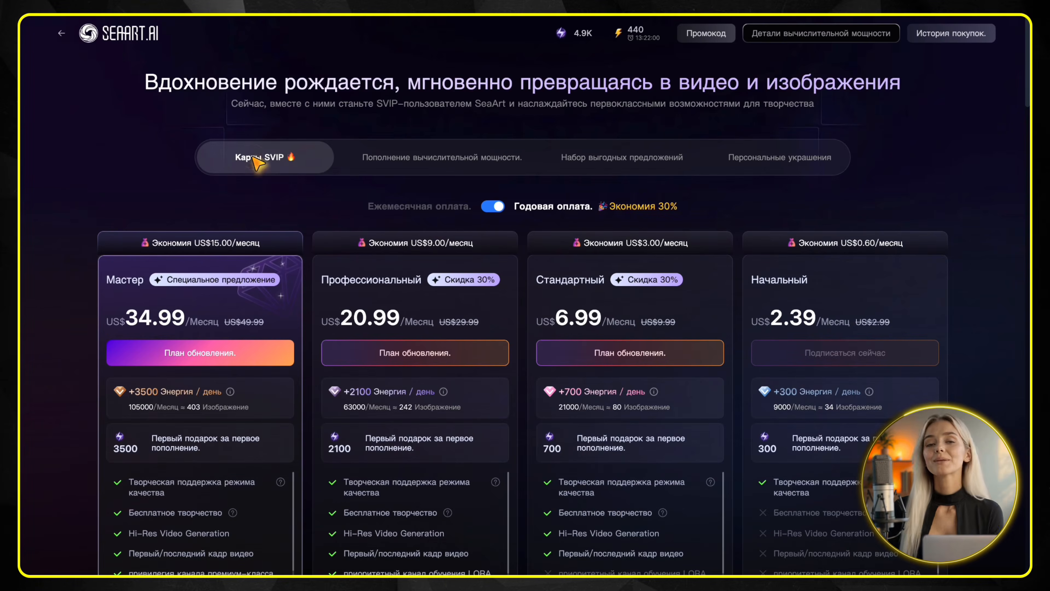
Show the SVIP plans with monthly billing and compare their prices and included energy
left_click(488, 206)
scroll(574, 247, "down", 4)
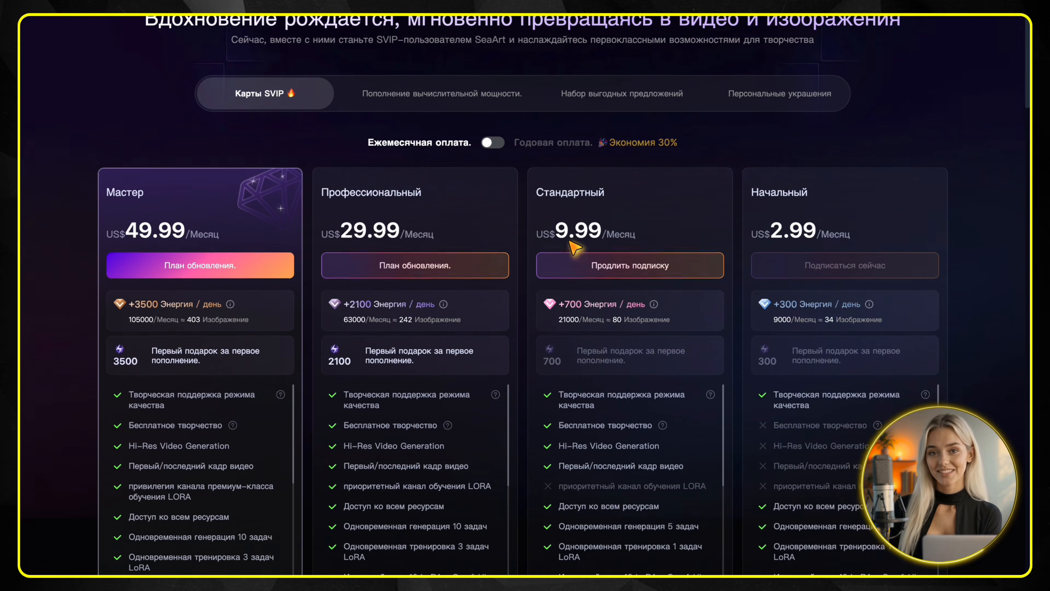
scroll(576, 243, "up", 2)
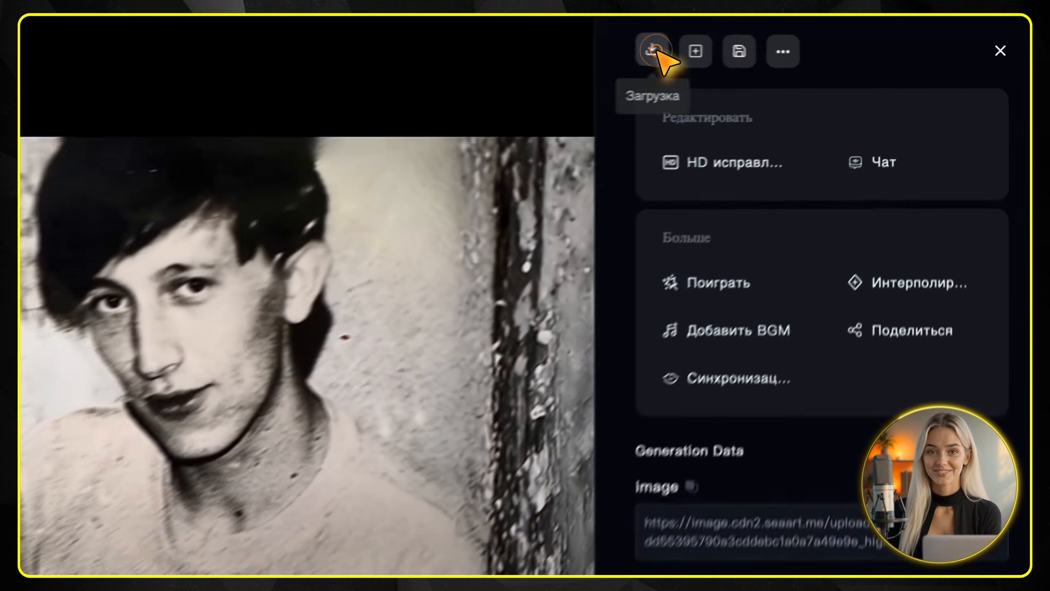
Download the generated video of the smiling couple with the baby
left_click(805, 36)
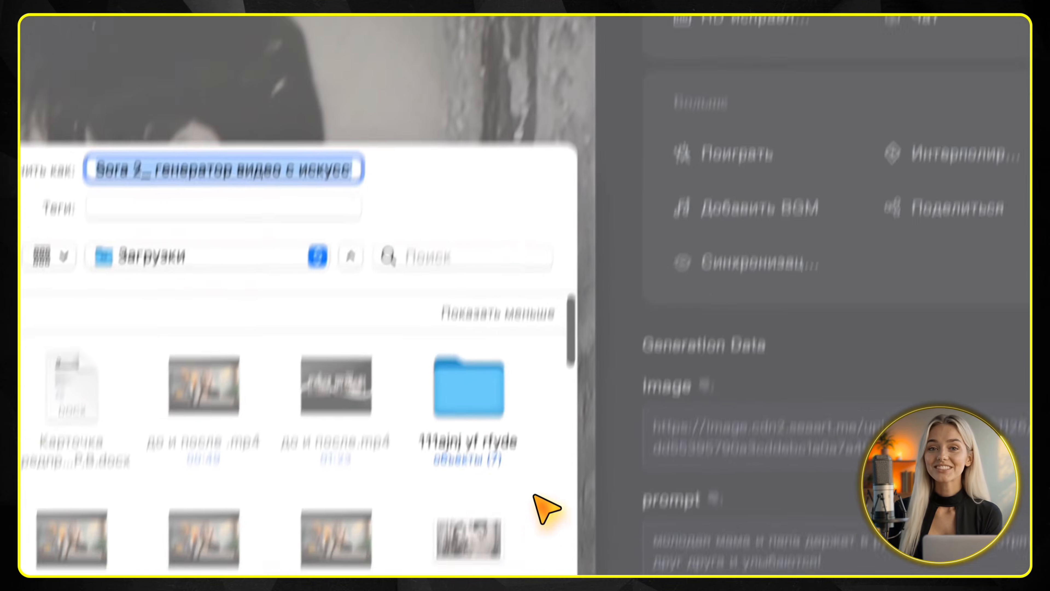
left_click(589, 348)
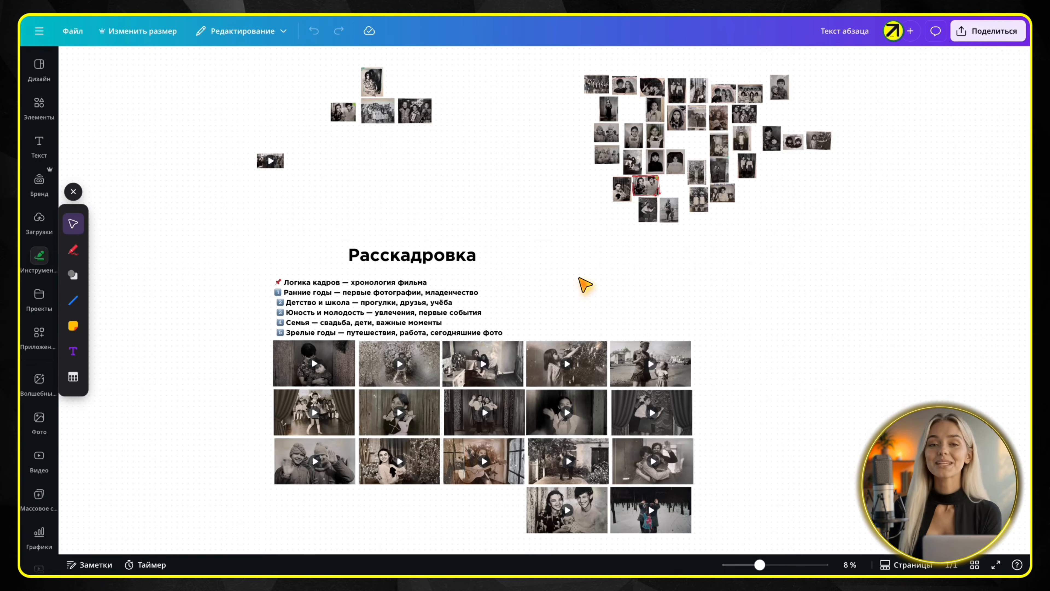
Switch to the Canva whiteboard and examine the storyboard's chronological shot plan and the grid of animated clips
scroll(585, 285, "up", 5)
scroll(586, 284, "down", 3)
scroll(585, 285, "left", 4)
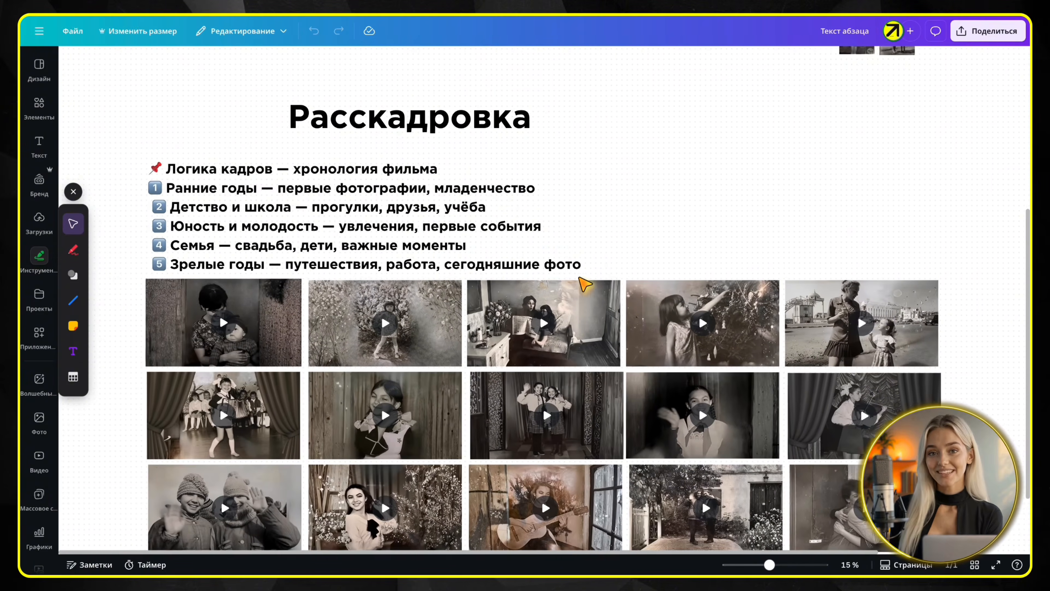
scroll(585, 284, "down", 3)
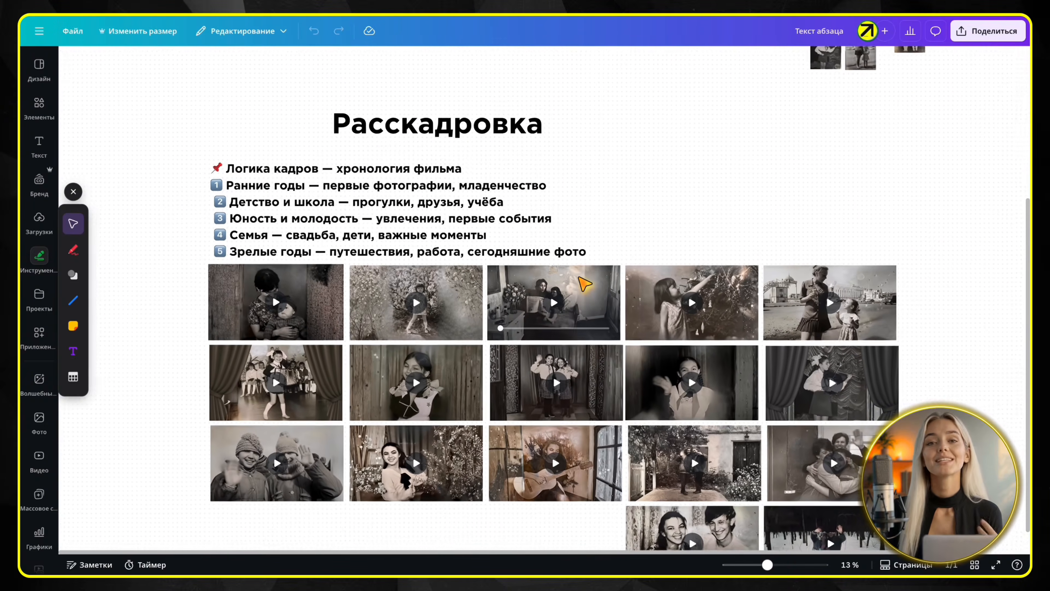
scroll(584, 284, "down", 2)
scroll(584, 283, "right", 3)
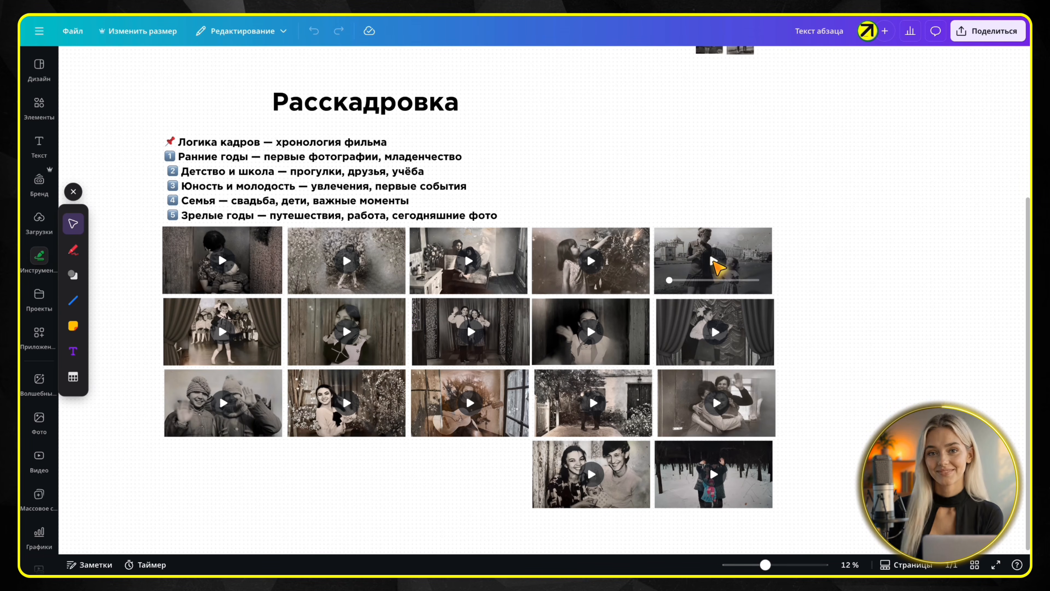
scroll(834, 263, "down", 1)
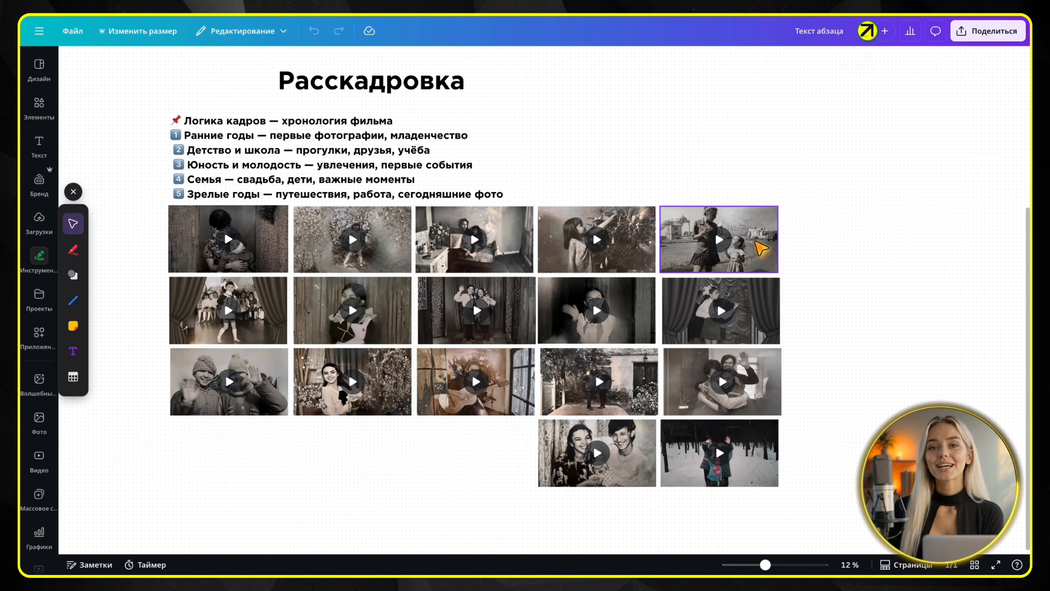
Play the storyboard clip of the woman and girl with ice cream at enlarged view
left_click(720, 240)
scroll(723, 246, "up", 10)
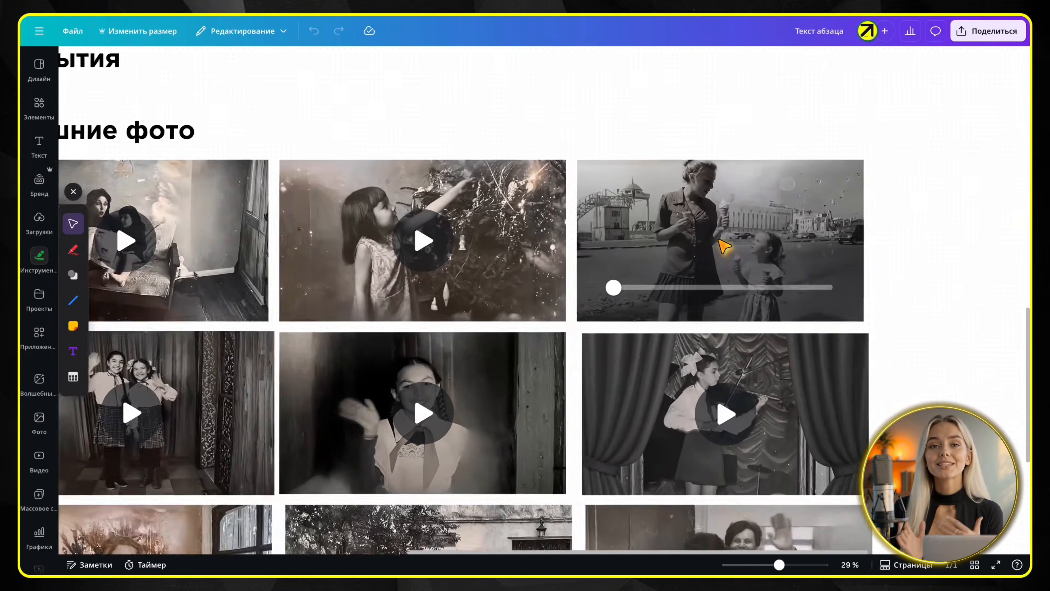
scroll(997, 259, "right", 3)
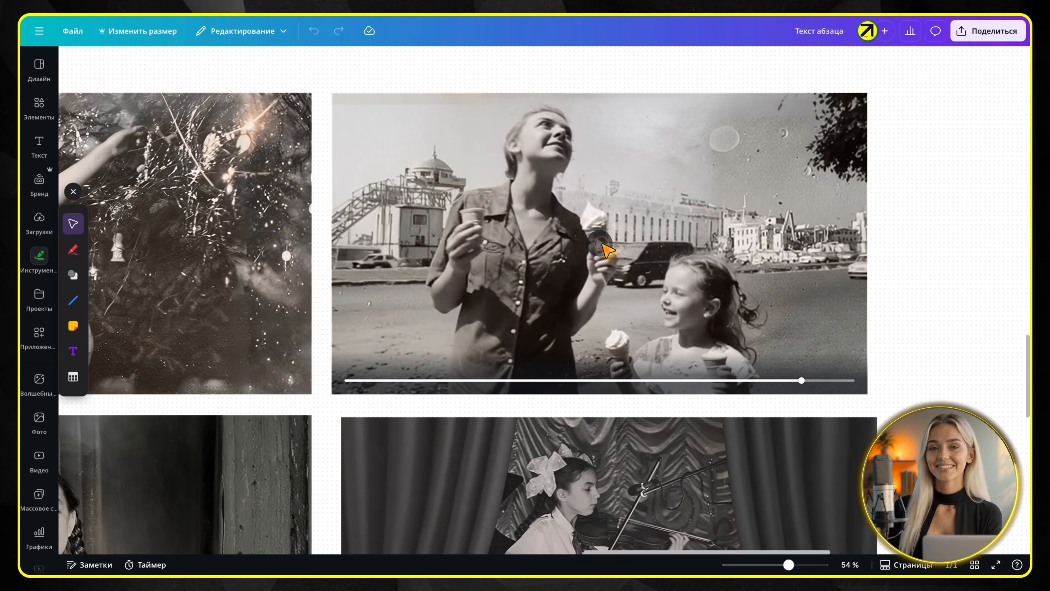
scroll(533, 235, "left", 7)
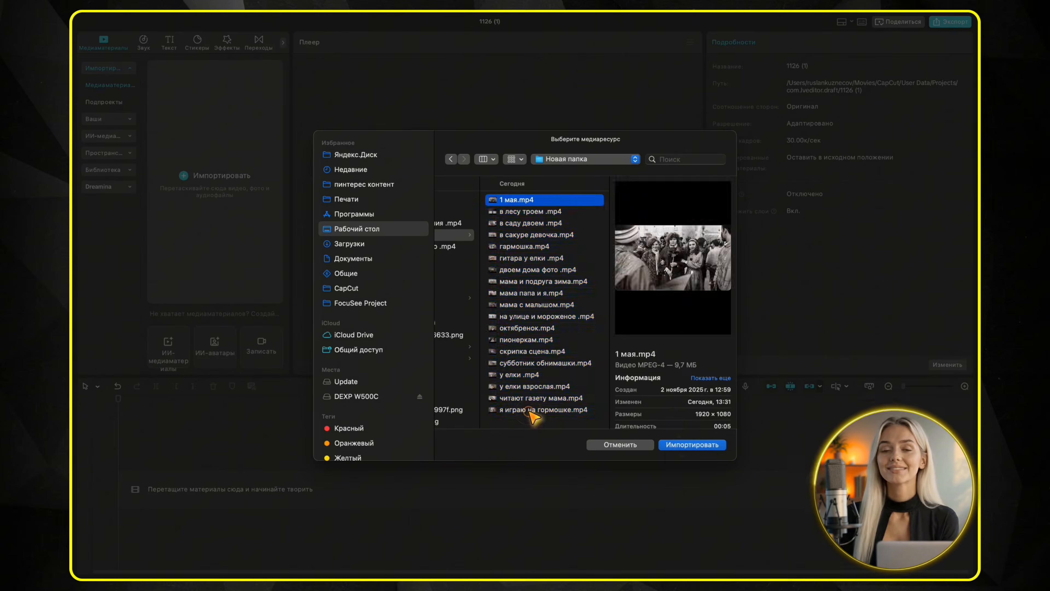
Switch to CapCut, import all 19 video clips from the folder and place them together on the timeline
key("super+a")
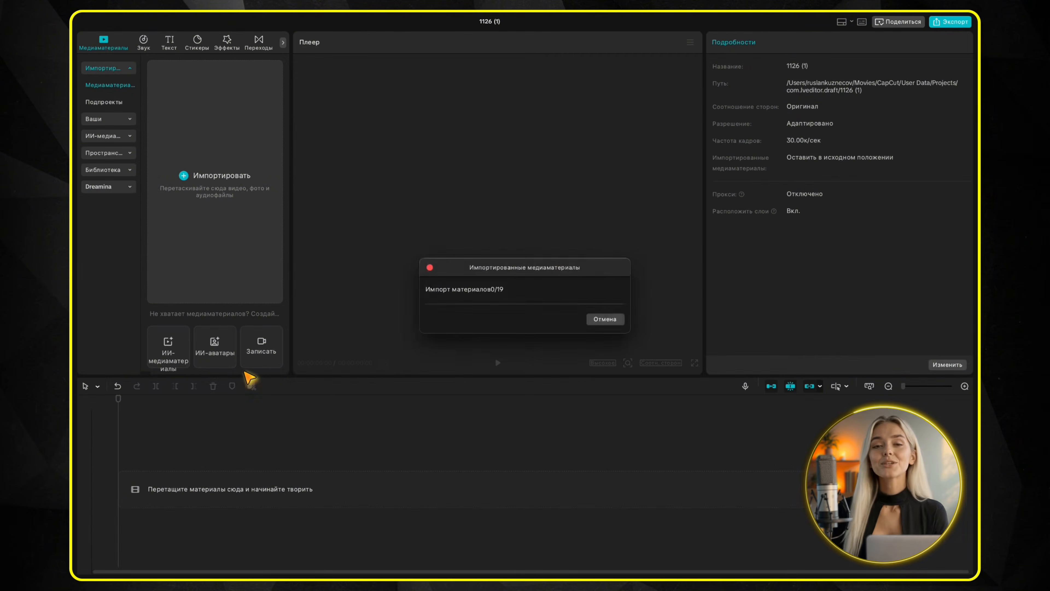
scroll(257, 319, "down", 5)
scroll(259, 321, "down", 3)
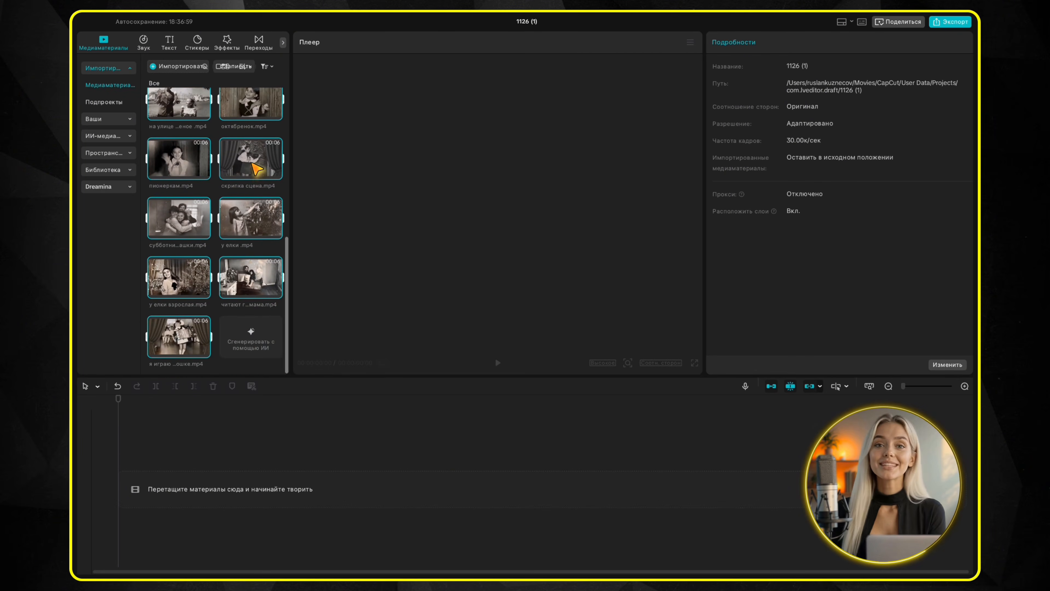
left_click_drag(256, 169, 173, 488)
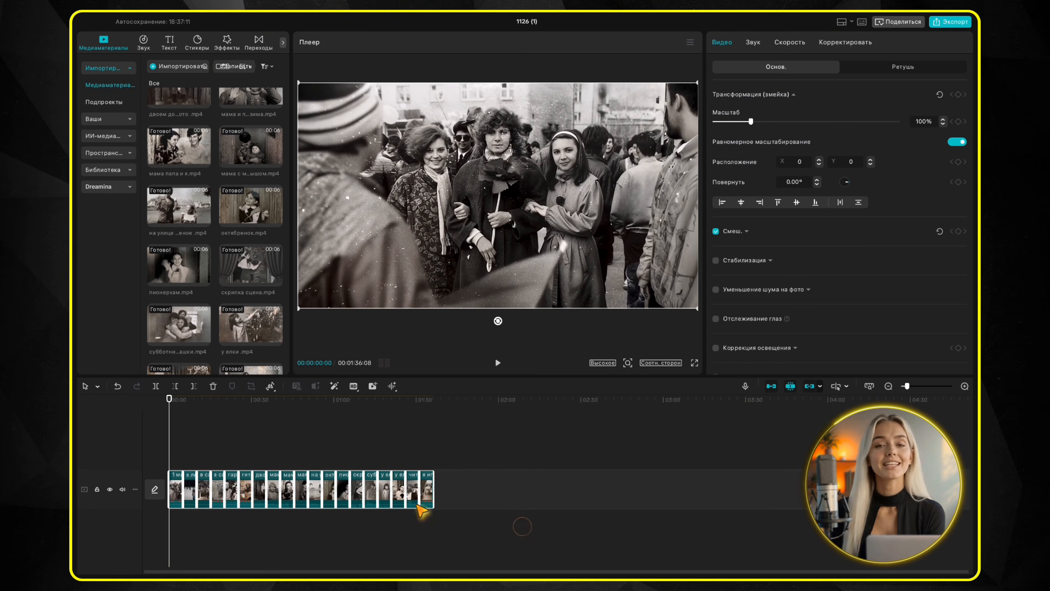
Mute the main video track and play the cut between the mother-with-baby clip and the blossoming-tree girl clip
left_click(121, 489)
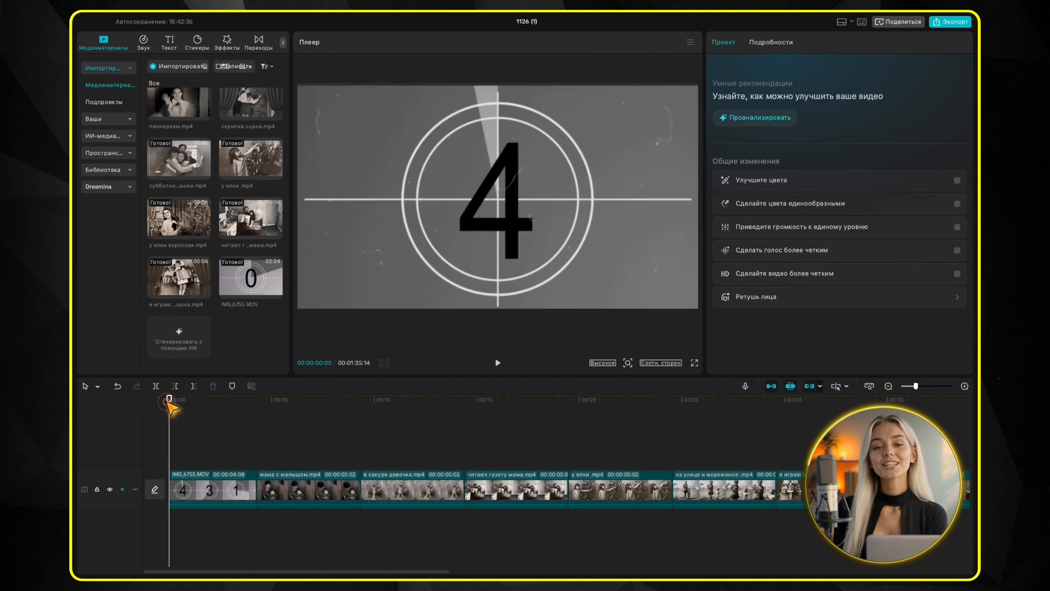
left_click_drag(169, 403, 316, 421)
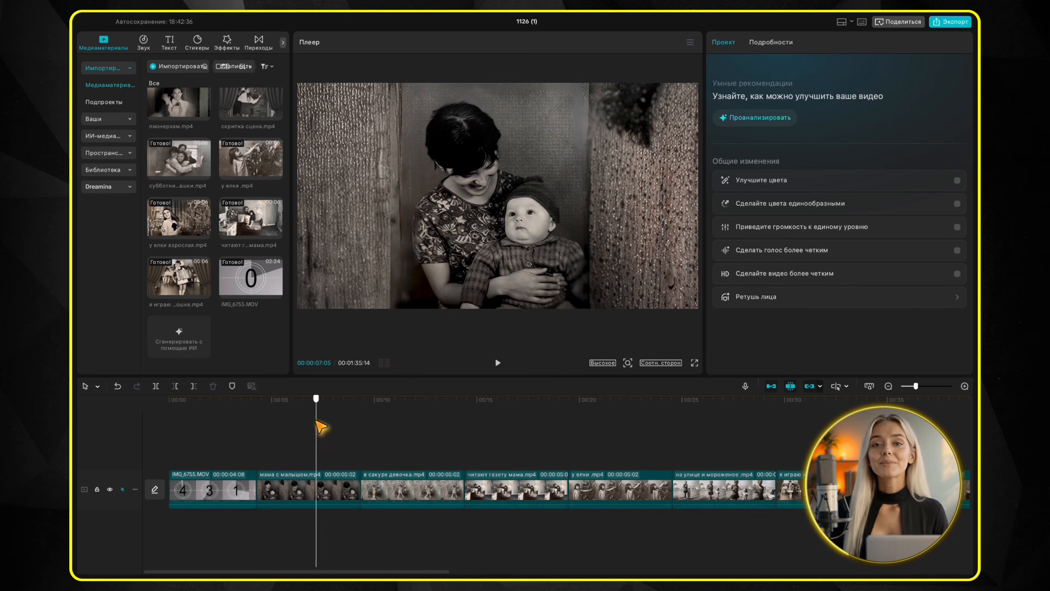
key("space")
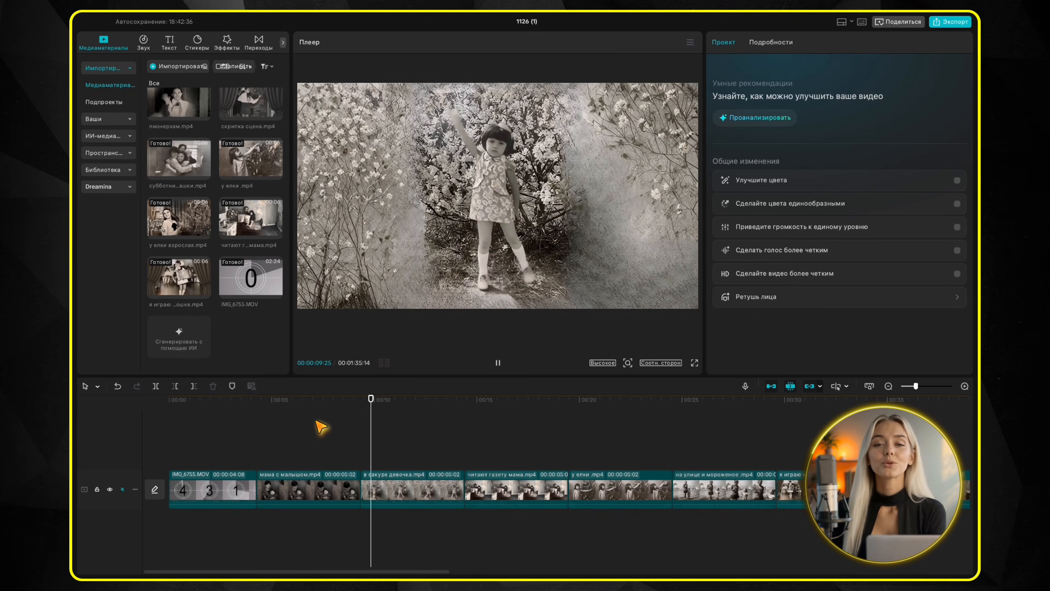
key("space")
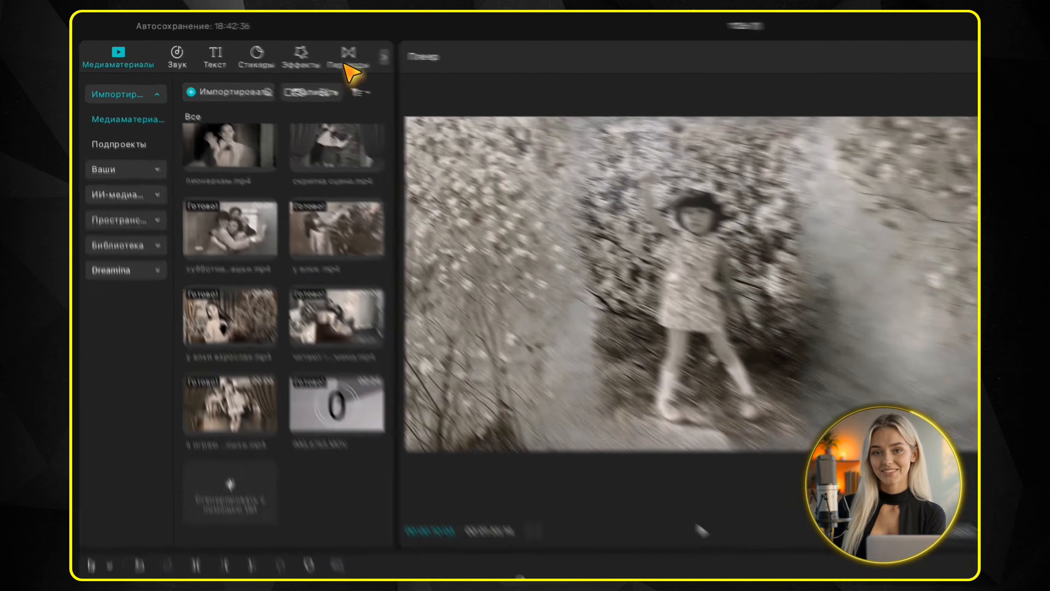
Add the trending «Микс» transition between the mother-with-baby and blossoming-tree girl clips and preview it
left_click(258, 41)
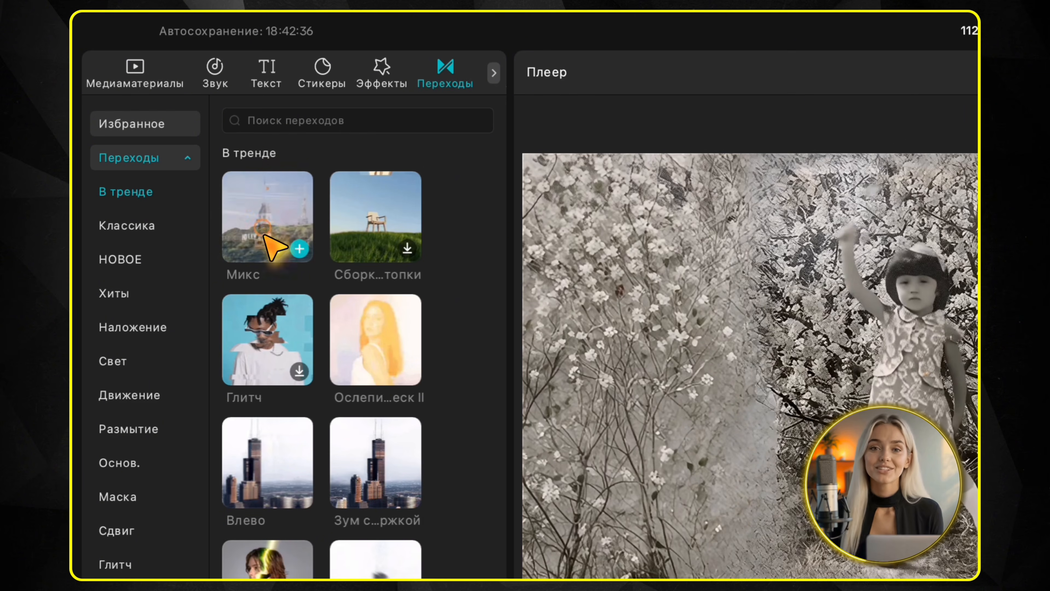
left_click_drag(274, 242, 585, 421)
left_click(638, 308)
left_click(351, 446)
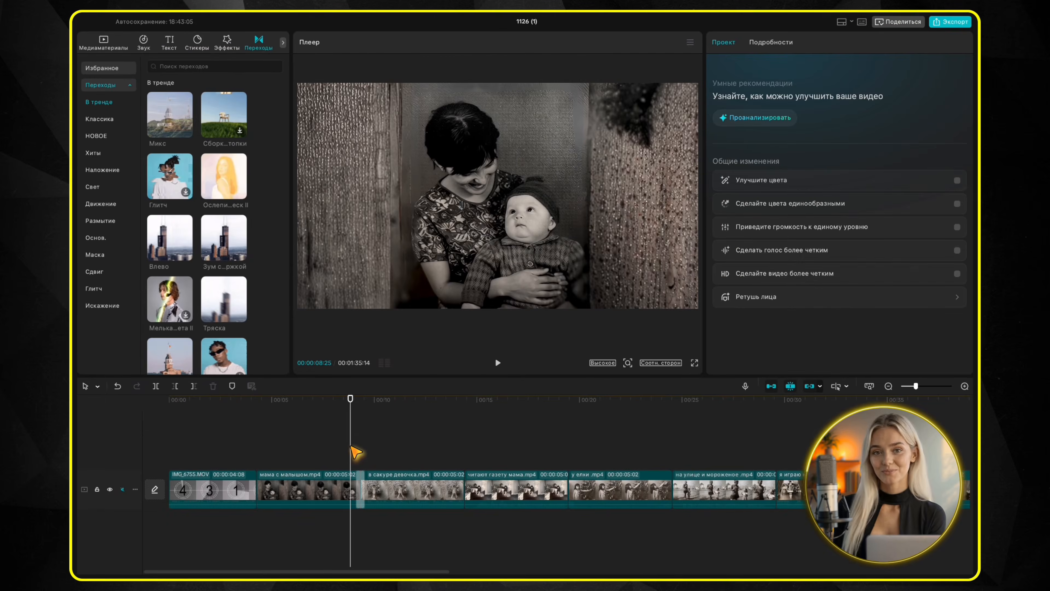
key("space")
Set the duration of that «Микс» transition to 1.7 s and play it again
left_click(360, 489)
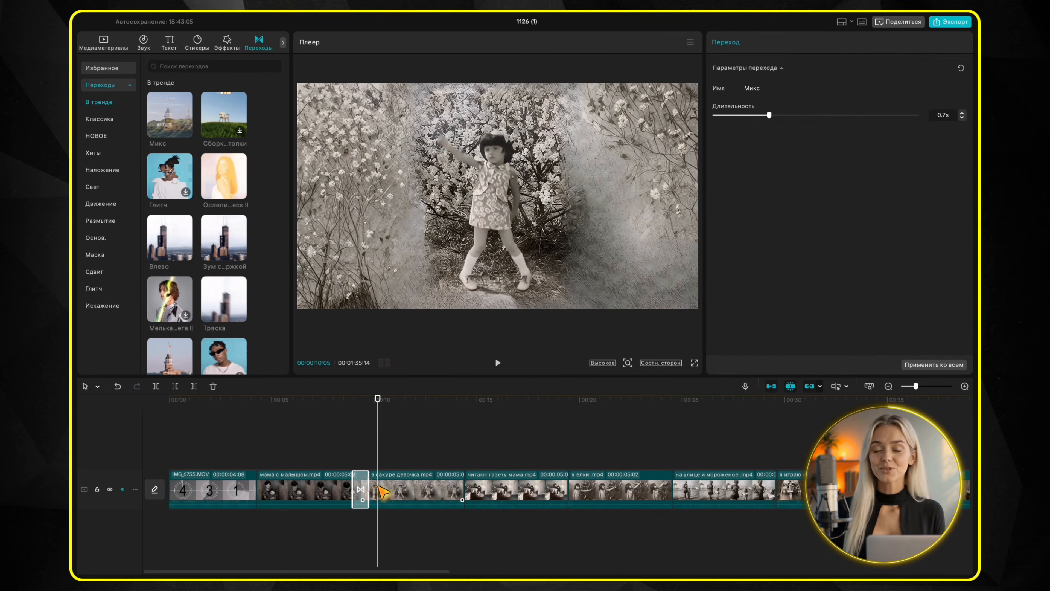
left_click(340, 403)
key("space")
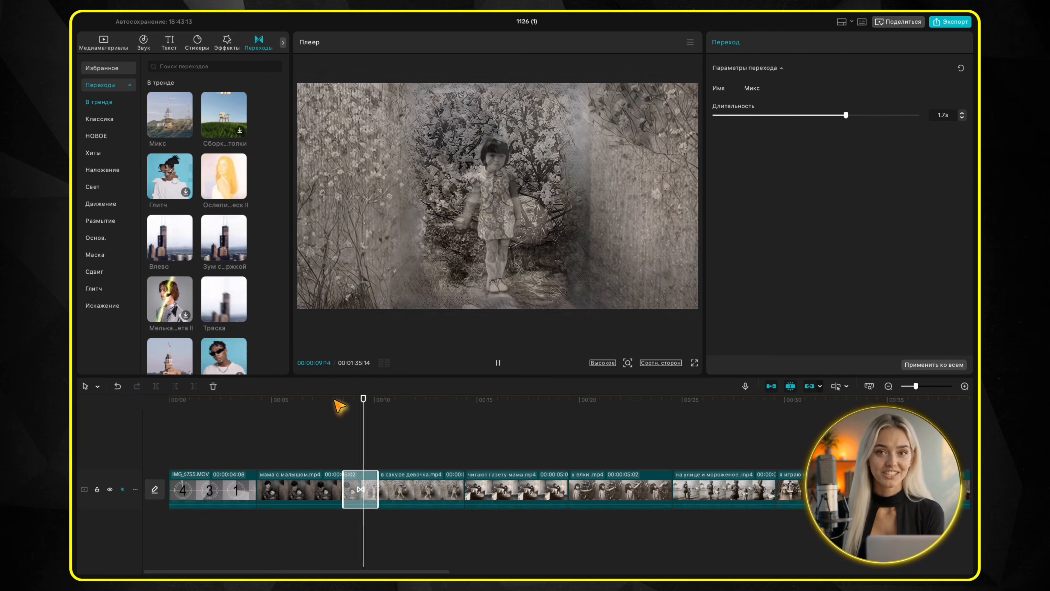
key("space")
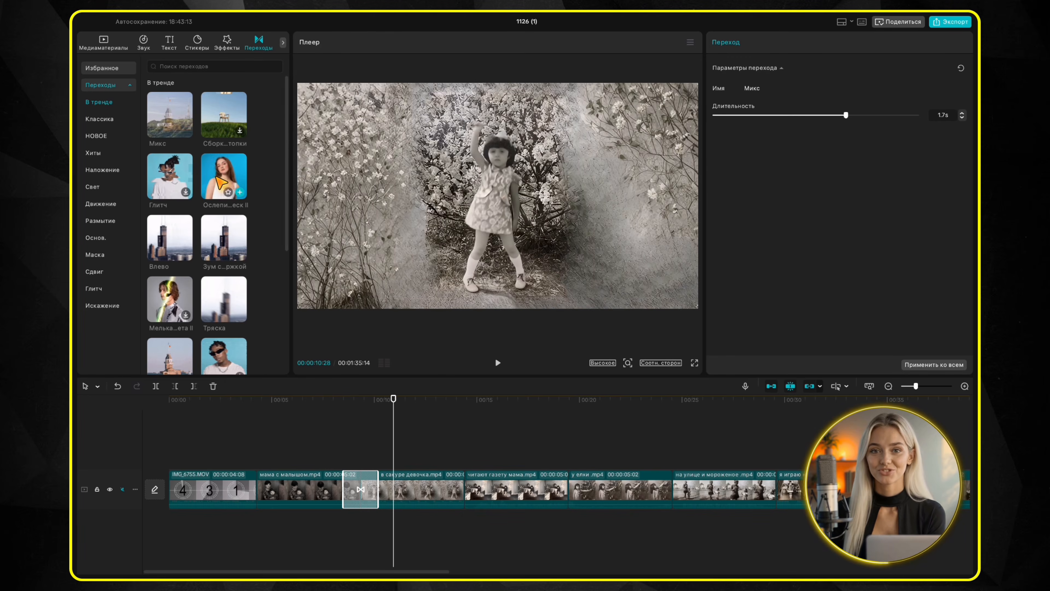
Try the «Ослепи…еск II» transition between the blossoming-tree girl and newspaper-reading clips, play it and delete it
left_click_drag(219, 182, 462, 481)
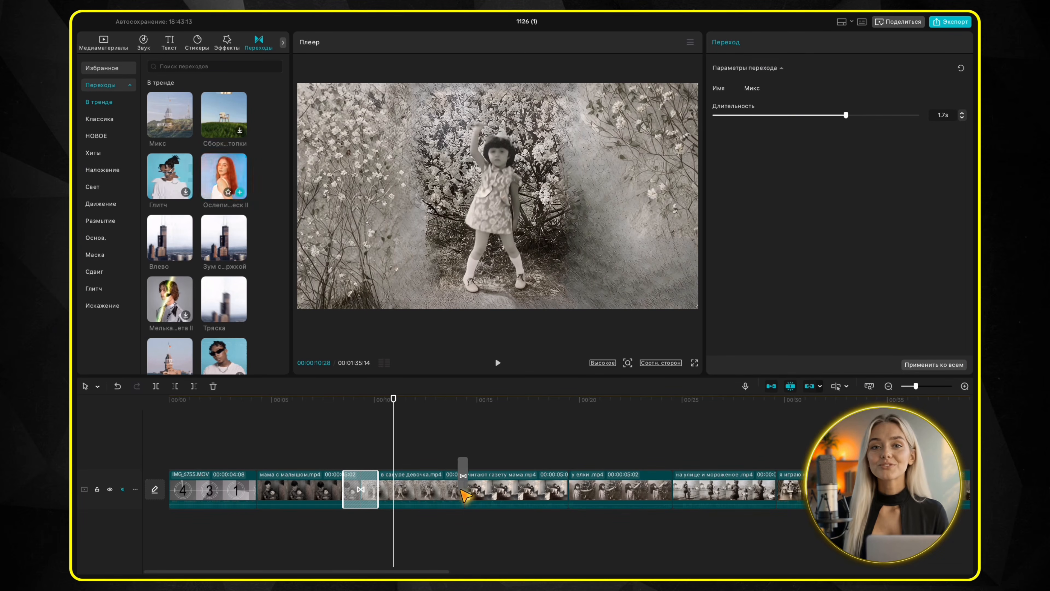
left_click(454, 454)
key("space")
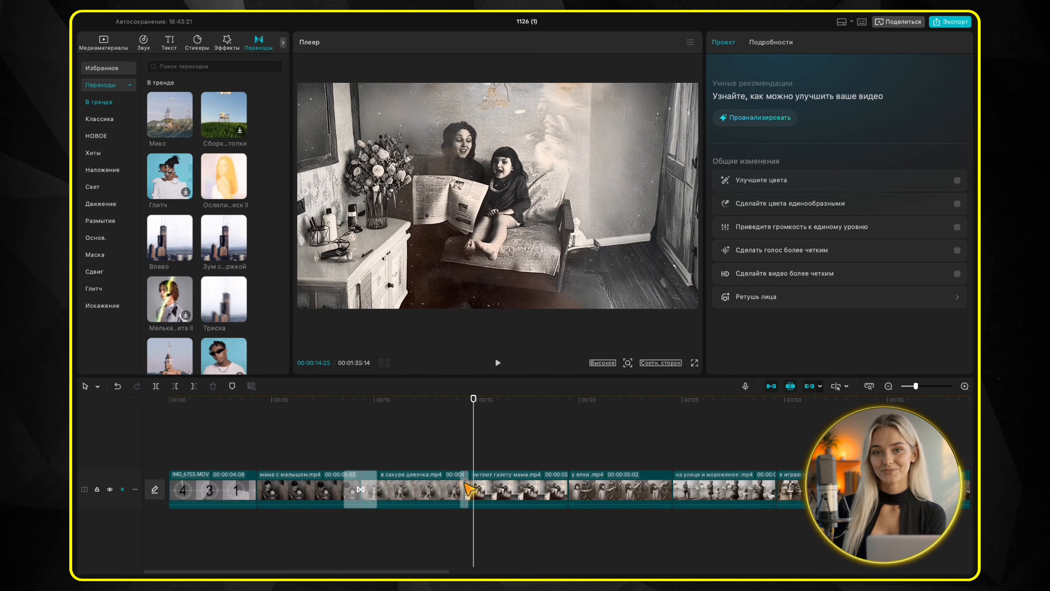
left_click(469, 489)
key("BackSpace")
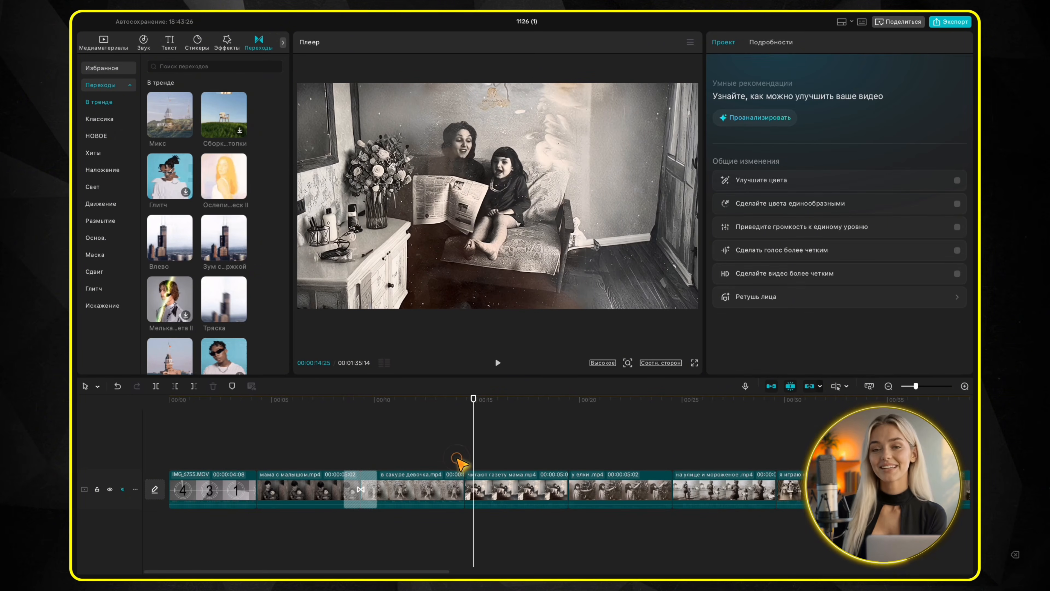
Add the «Микс» transition between the blossoming-tree girl and newspaper-reading clips and play it
left_click(457, 457)
key("space")
key("space")
left_click_drag(170, 117, 463, 481)
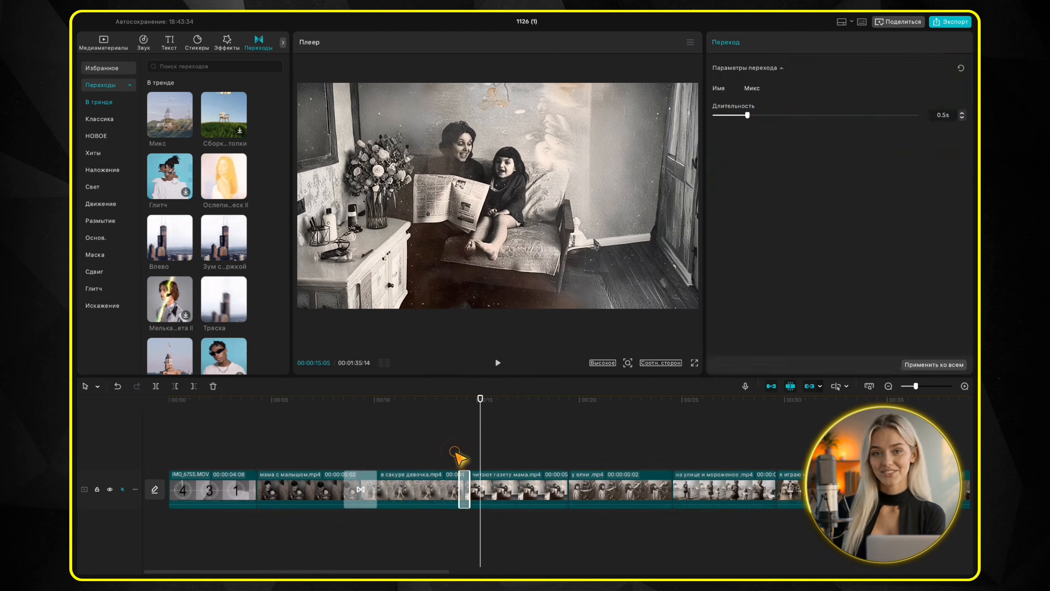
key("space")
key("space")
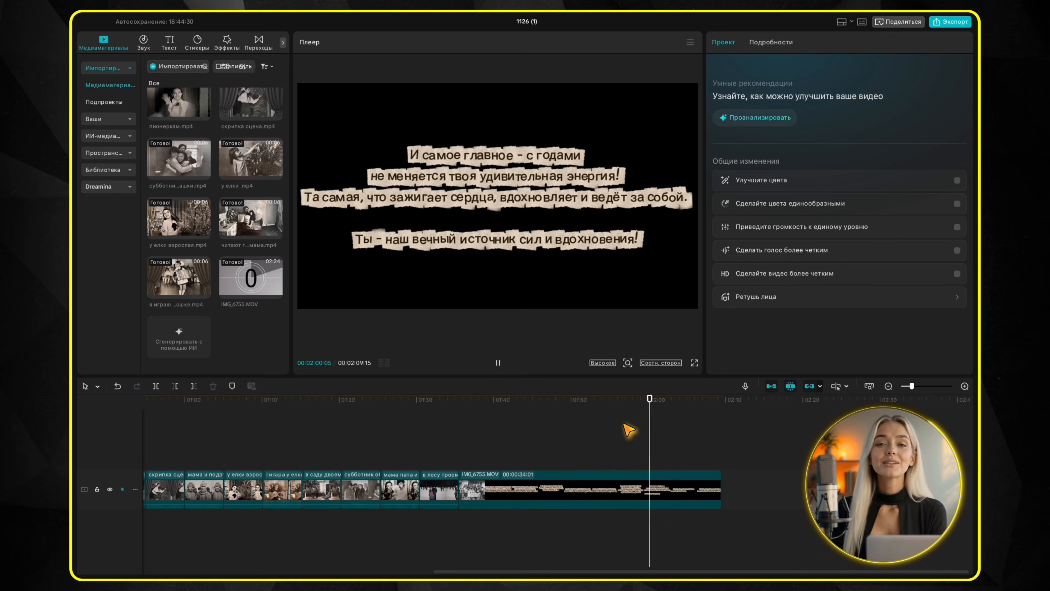
Play the closing caption section of IMG_6755.MOV at the end of the timeline
key("space")
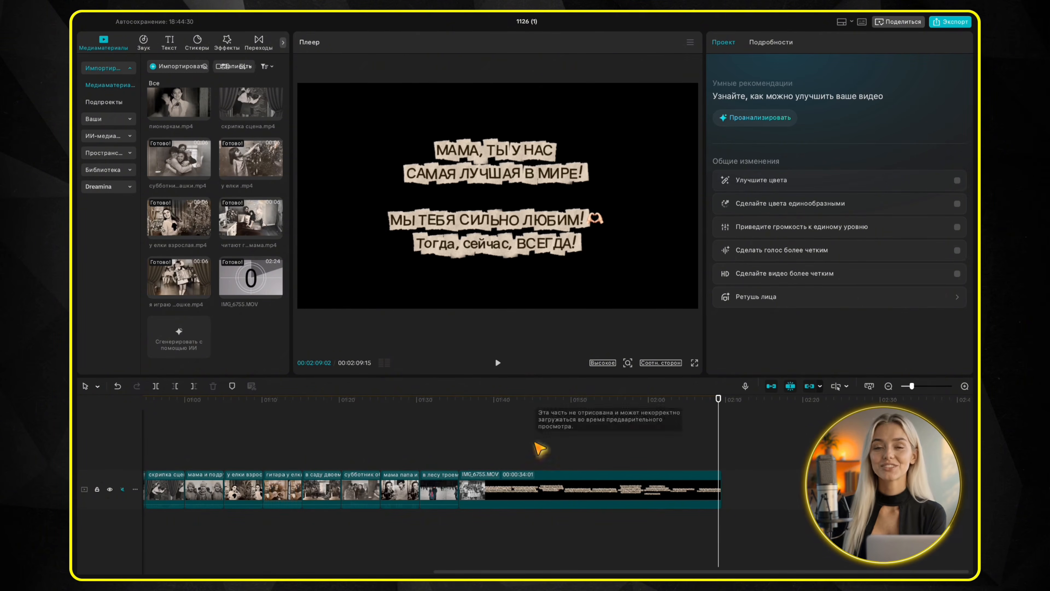
scroll(455, 456, "left", 10)
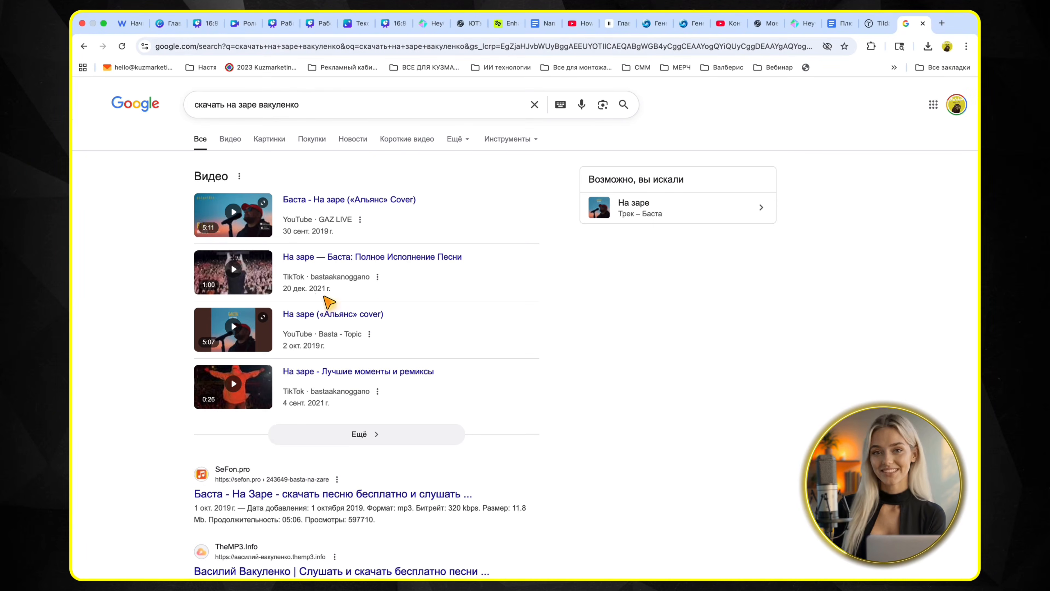
Look through the Google results for the song and import Basta_-_Na_Zare.mp3 from the downloads folder into the CapCut project
scroll(343, 311, "down", 5)
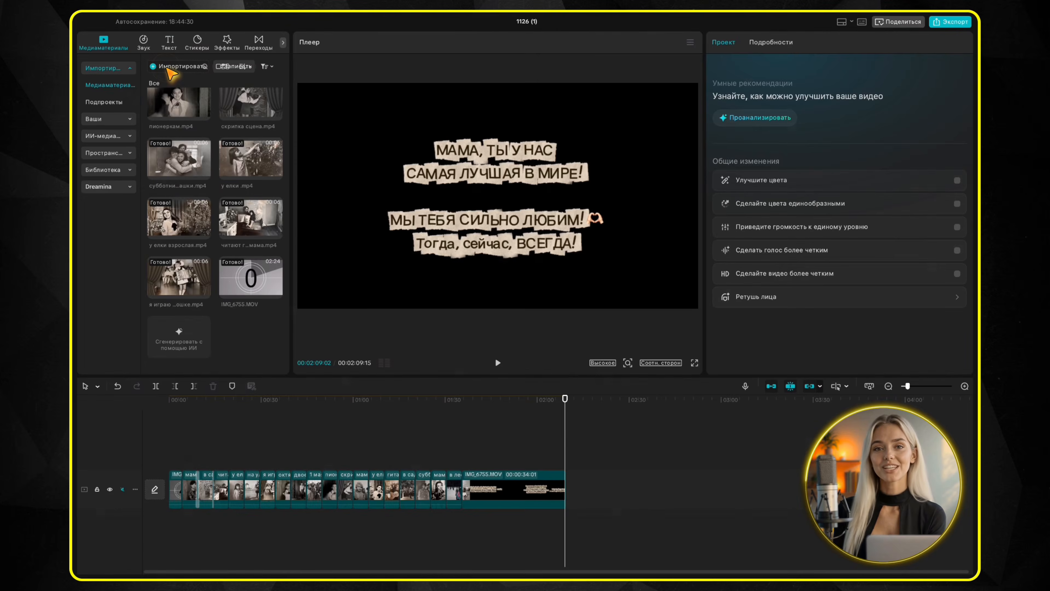
key("super+i")
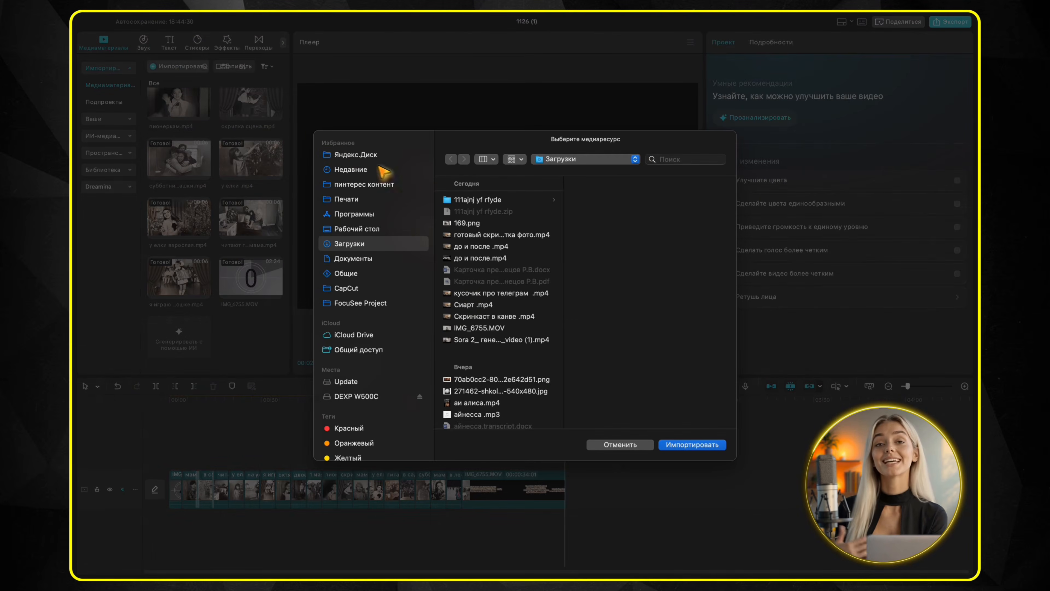
left_click(463, 328)
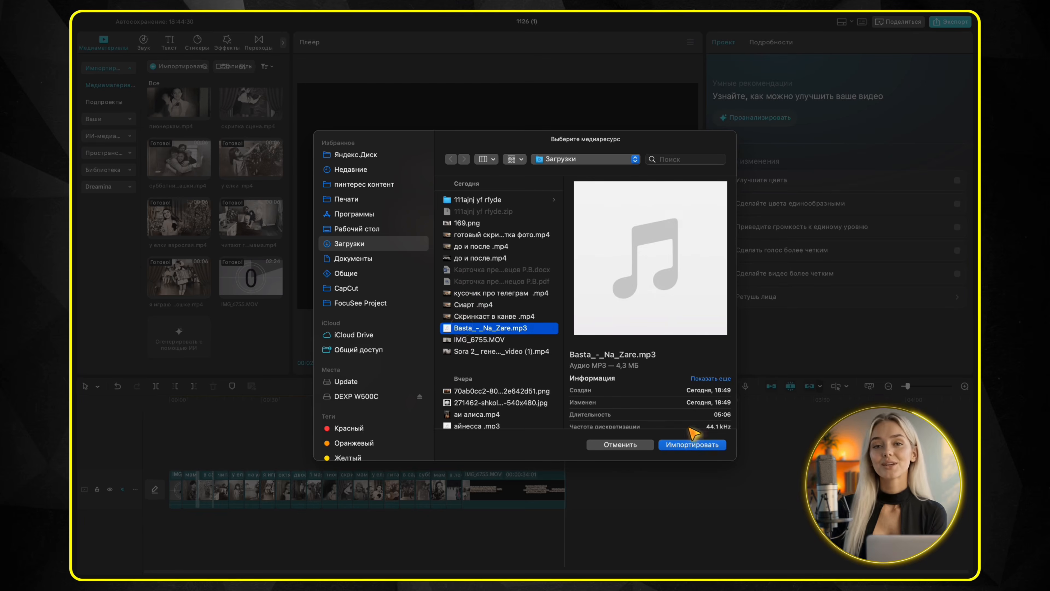
left_click(704, 444)
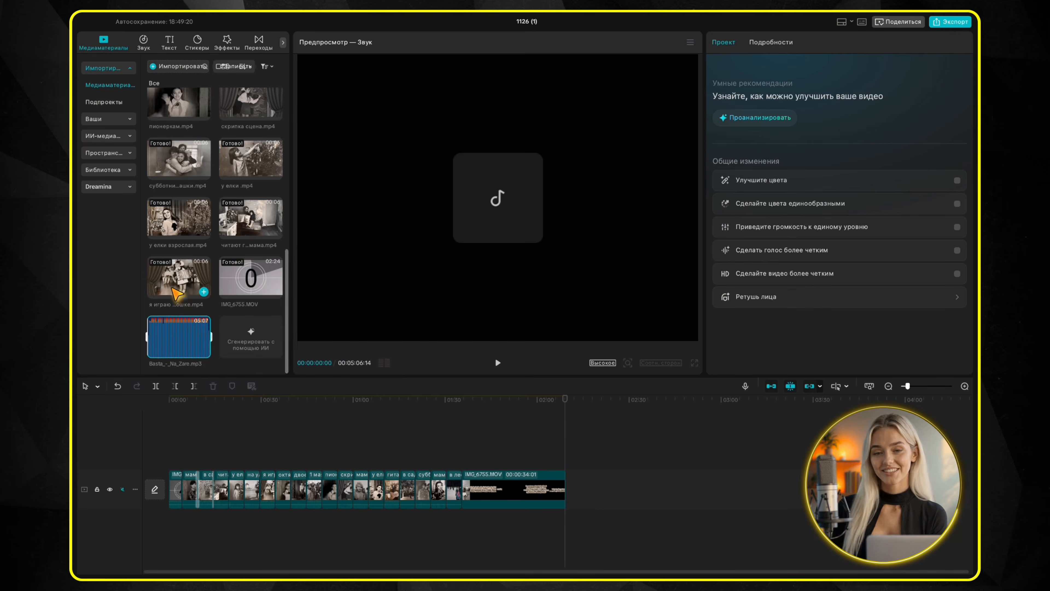
Place Basta_-_Na_Zare.mp3 beneath the video clips, aligned with the start of the timeline, and play the opening countdown
left_click_drag(174, 335, 172, 527)
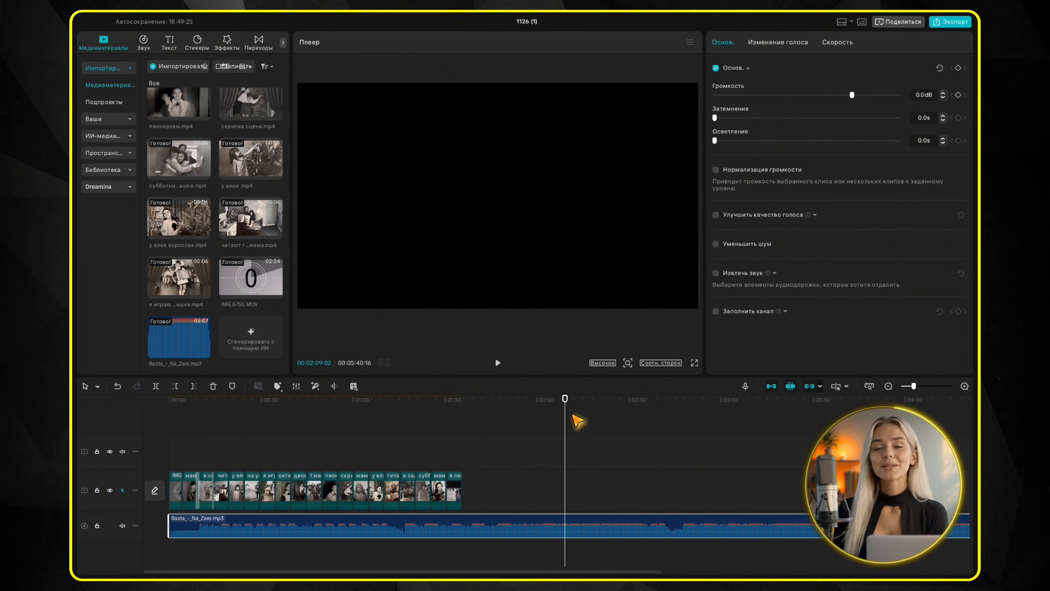
left_click_drag(564, 399, 162, 430)
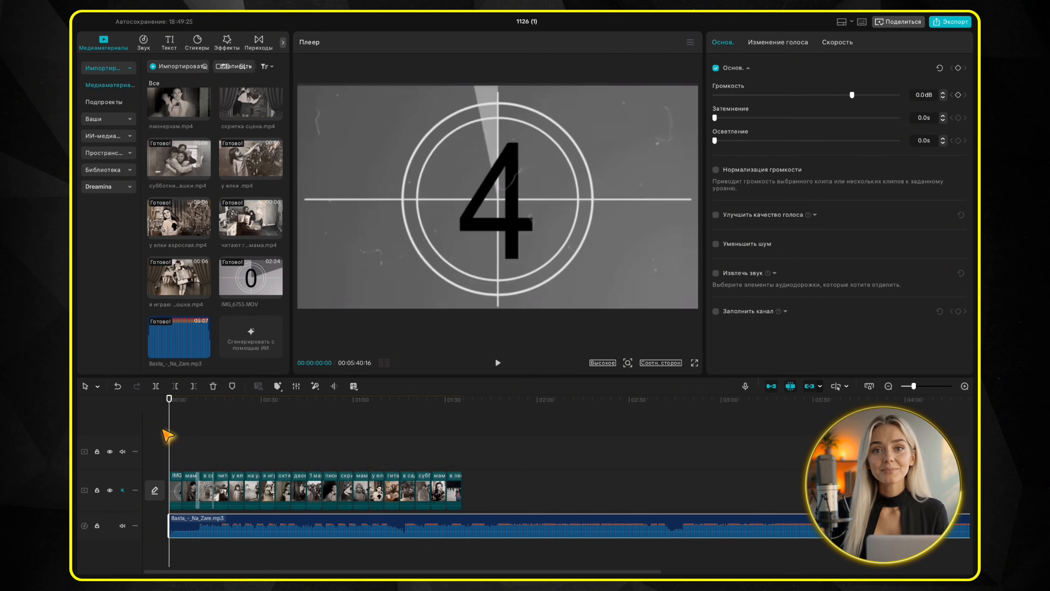
key("space")
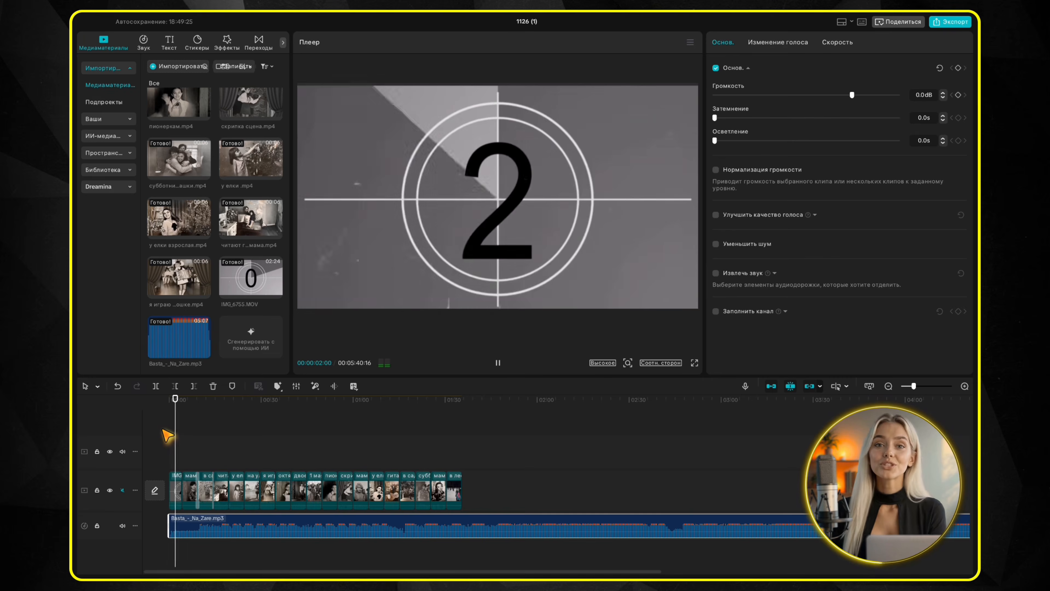
key("space")
mouse_move(170, 523)
left_mouse_down()
mouse_move(206, 524)
mouse_move(160, 516)
left_mouse_up()
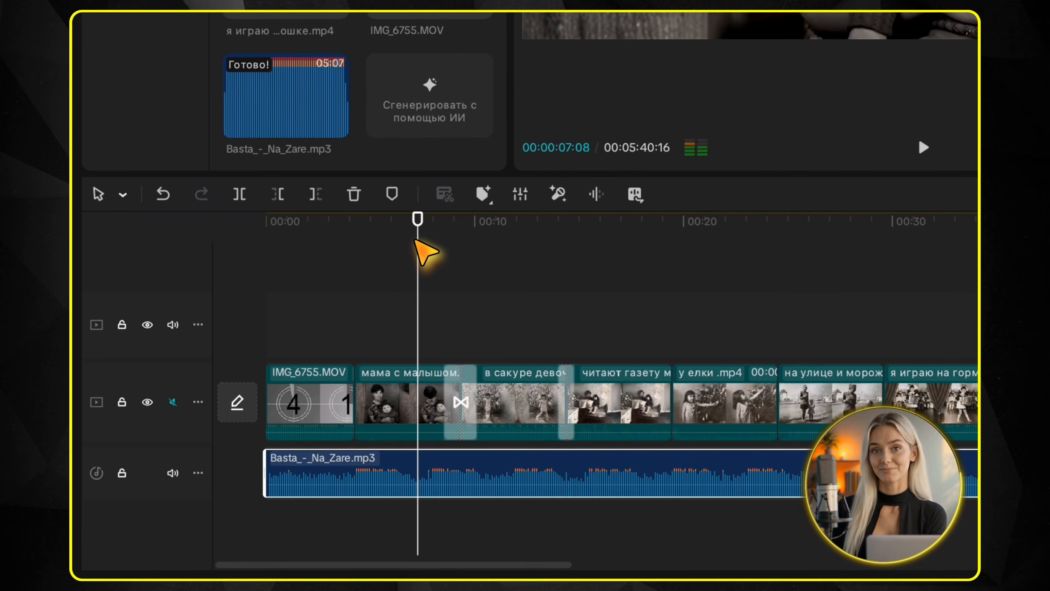
Play the film with its music from the start through to the blossoming-tree girl clip
key("Home")
key("space")
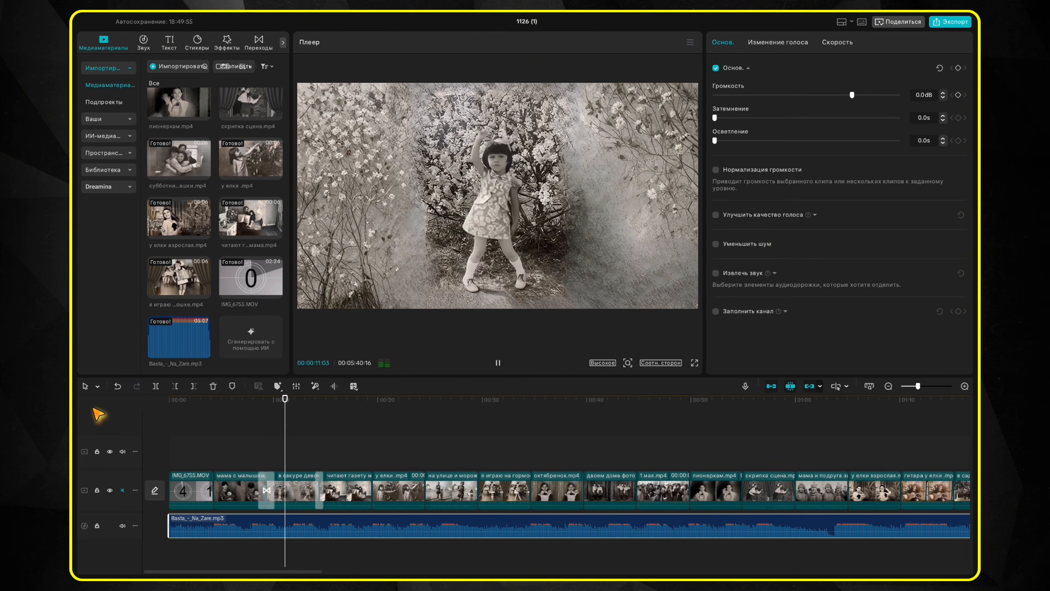
key("space")
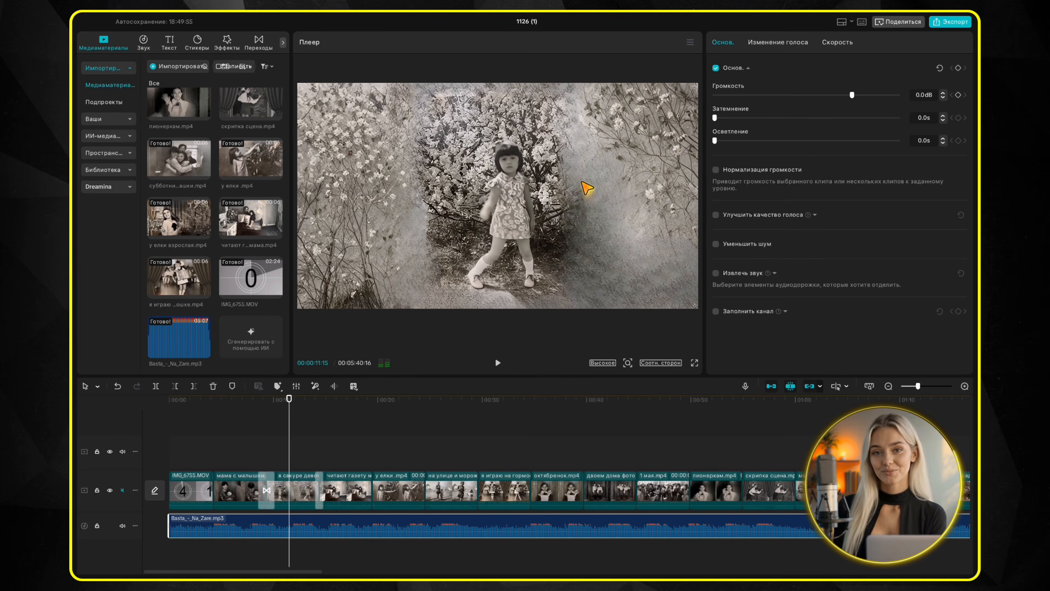
Open the export settings and select the film's existing file name for editing
left_click(950, 22)
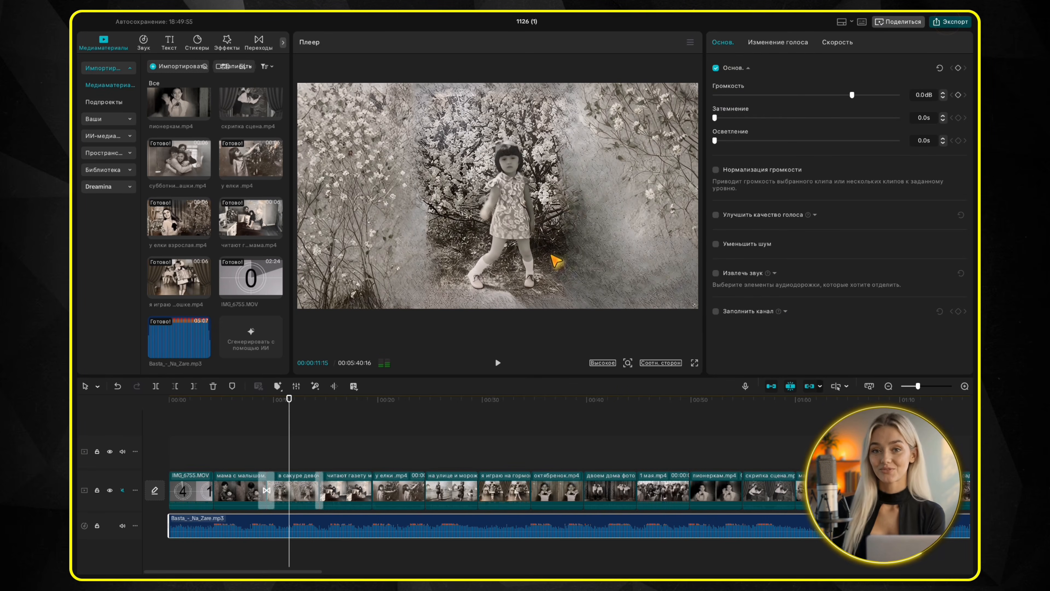
left_click_drag(595, 153, 548, 153)
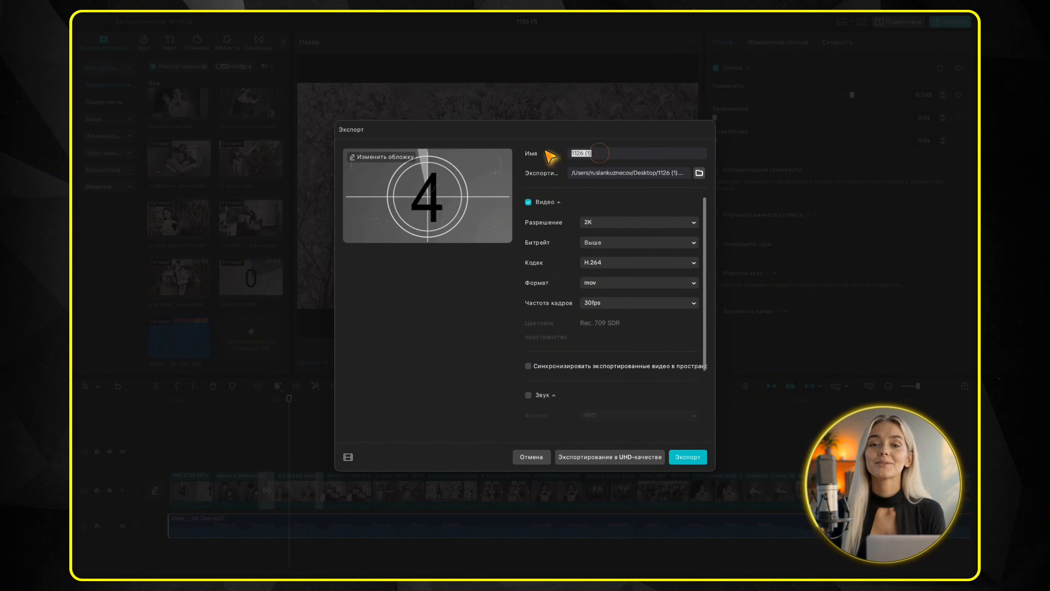